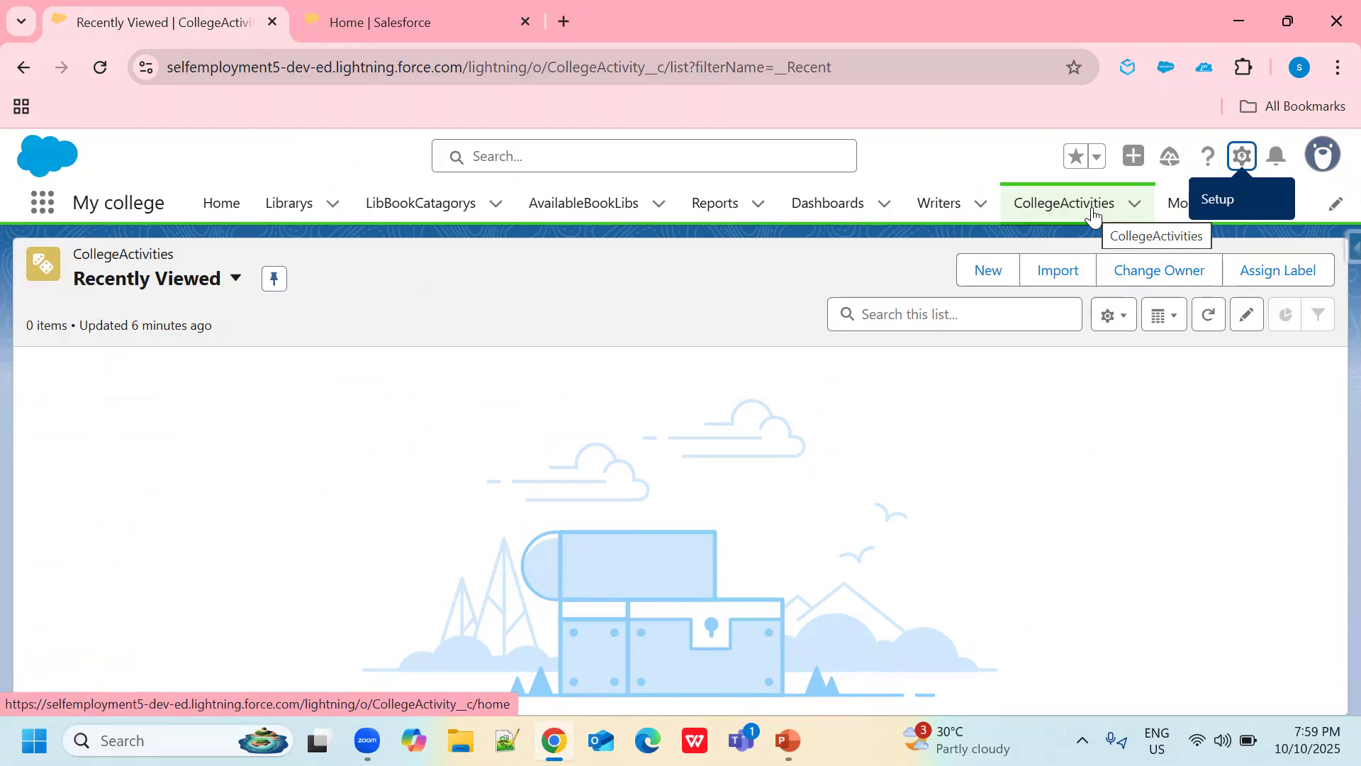
Open the Custom Labels page in Setup
{"action": "left_click", "coordinate": [1241, 156]}
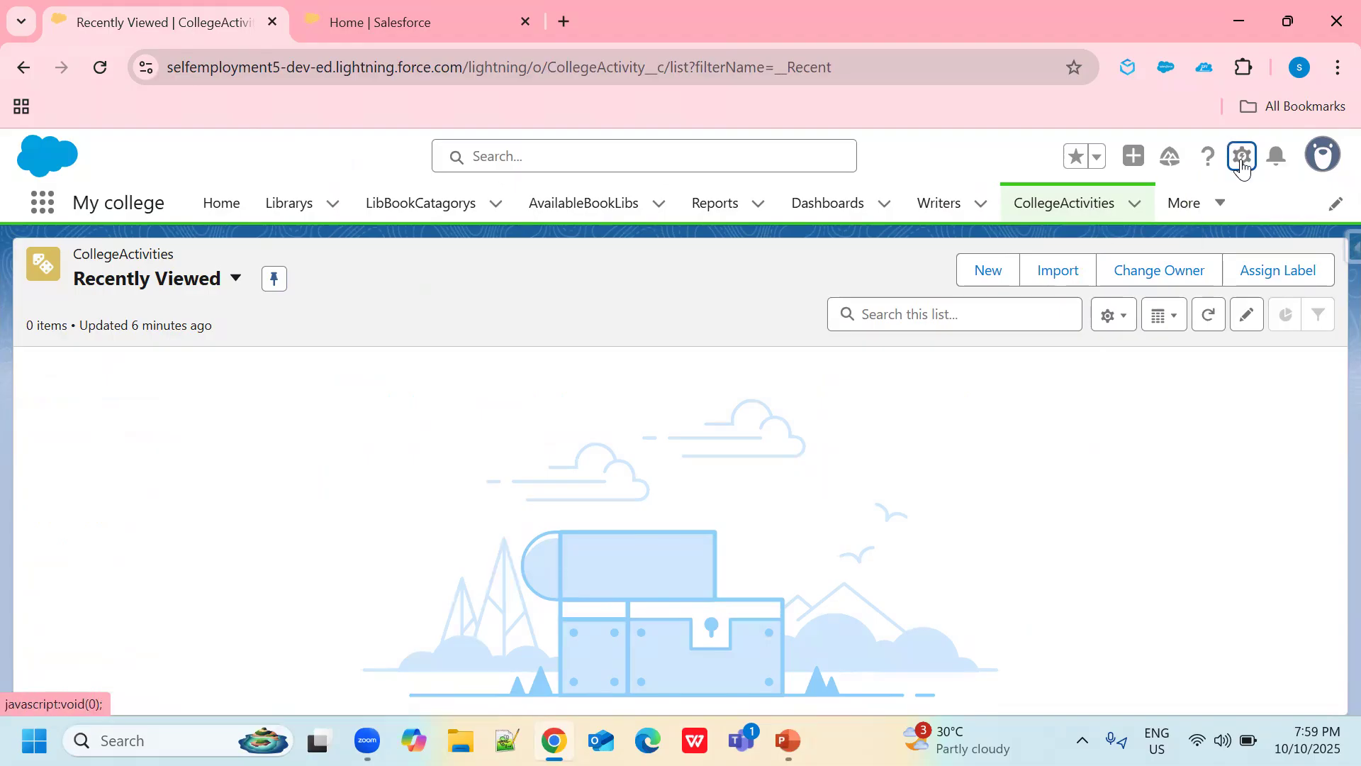
{"action": "left_click", "coordinate": [1139, 248]}
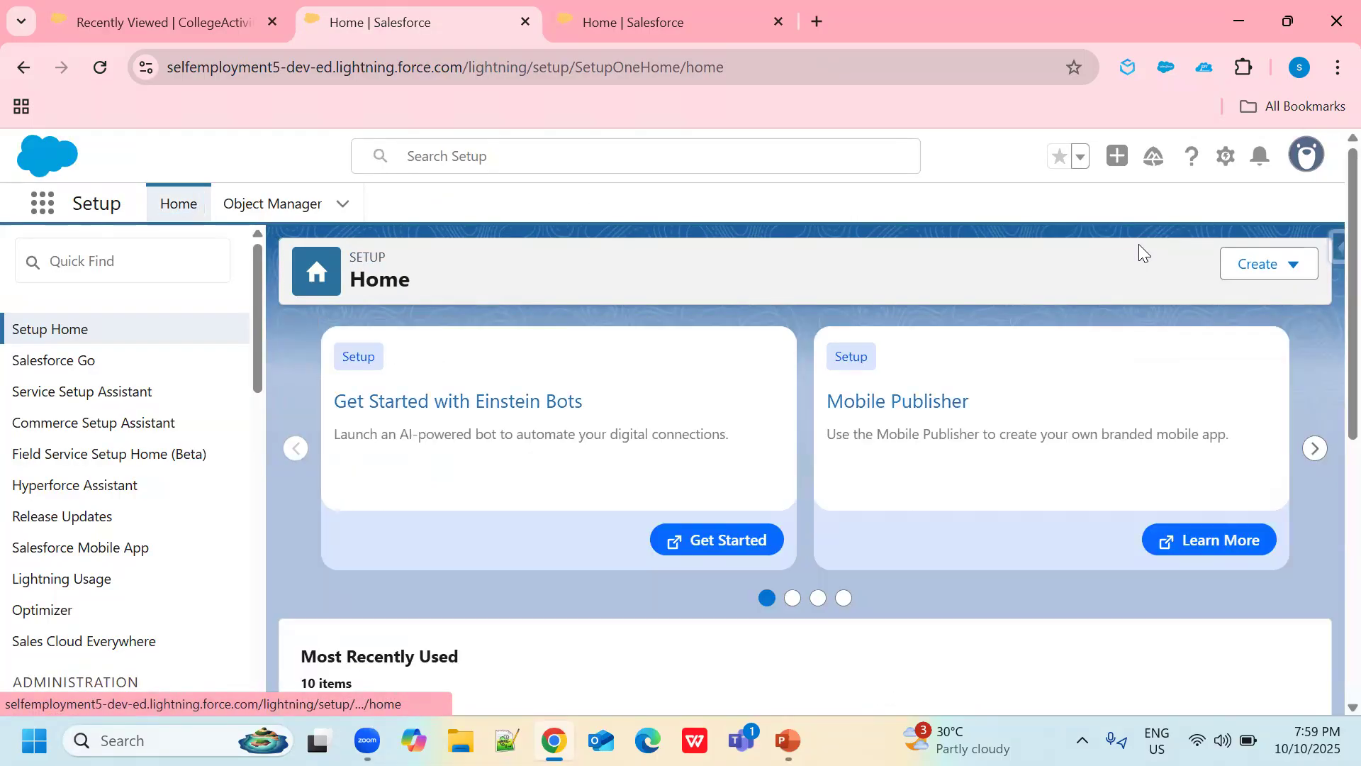
{"action": "left_click", "coordinate": [149, 265]}
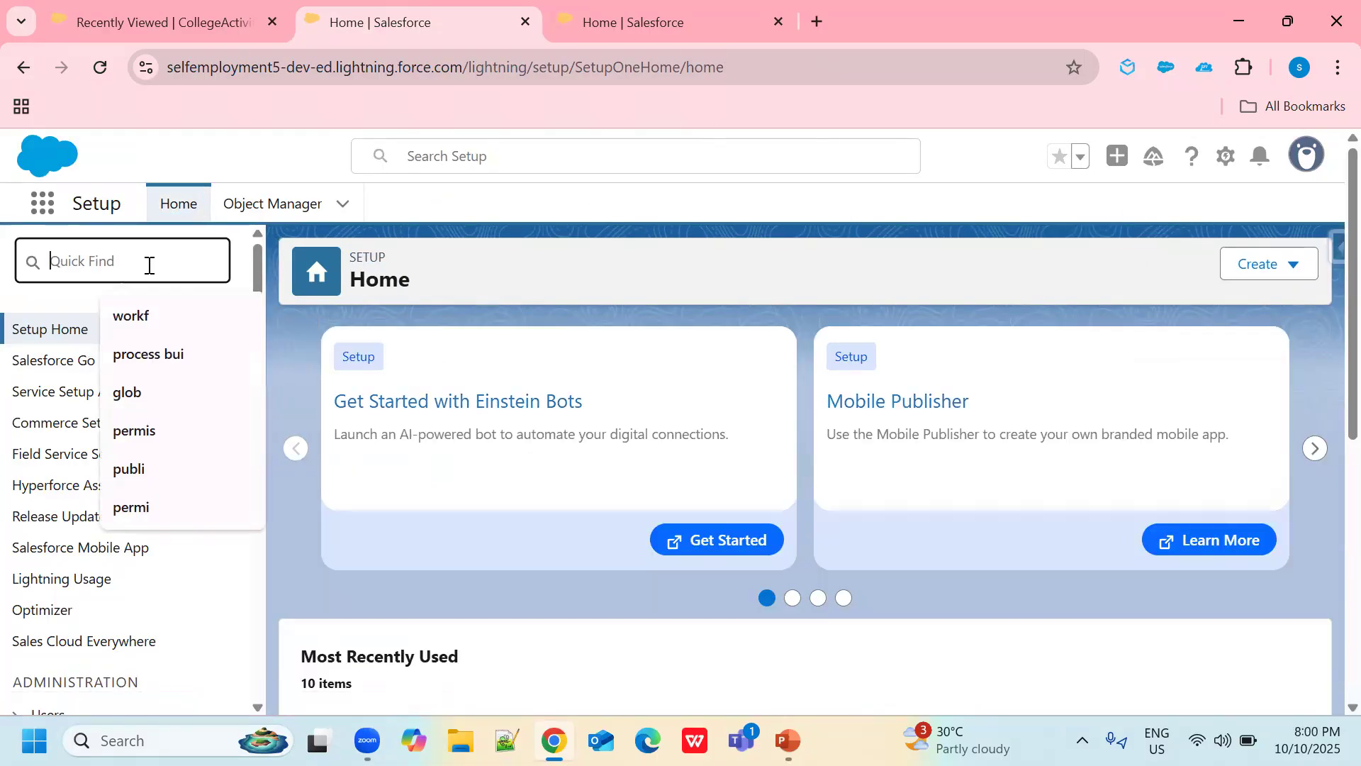
{"action": "type", "text": "c"}
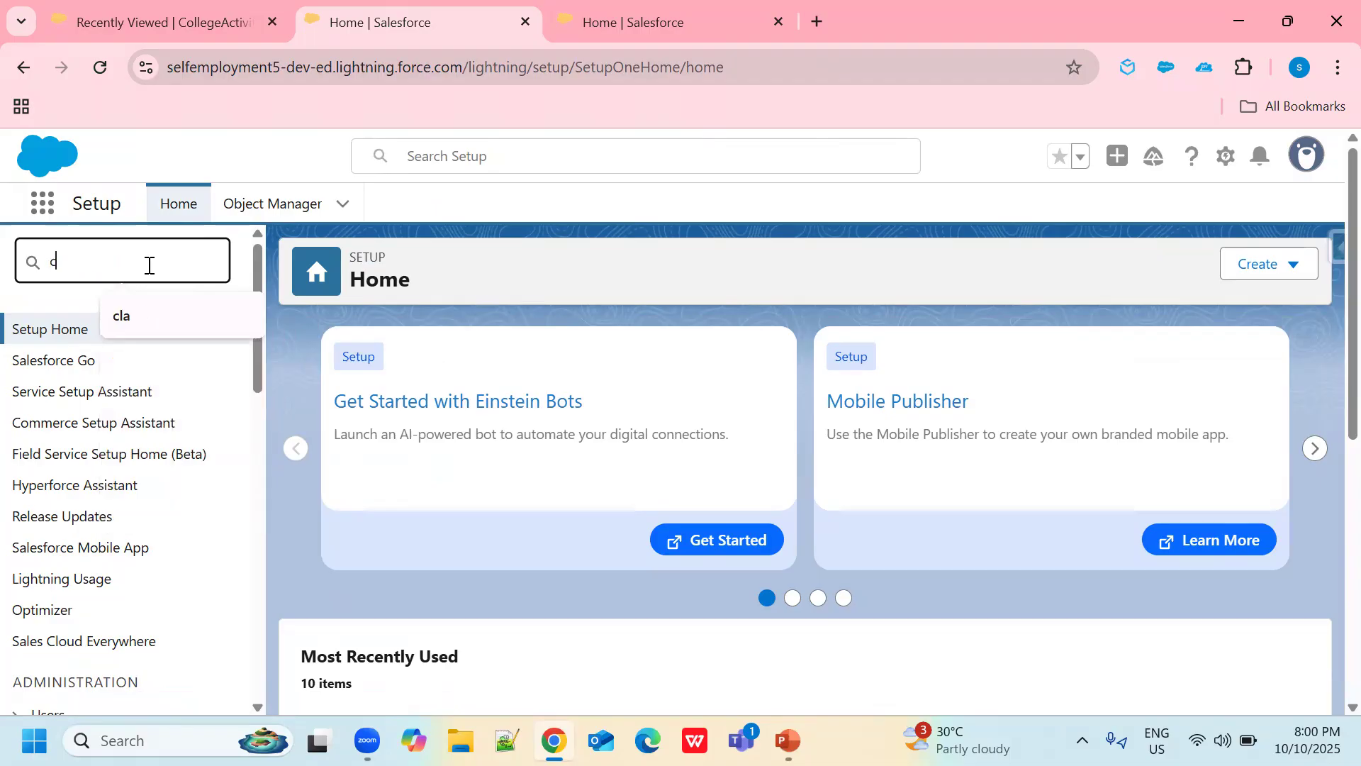
{"action": "type", "text": "us"}
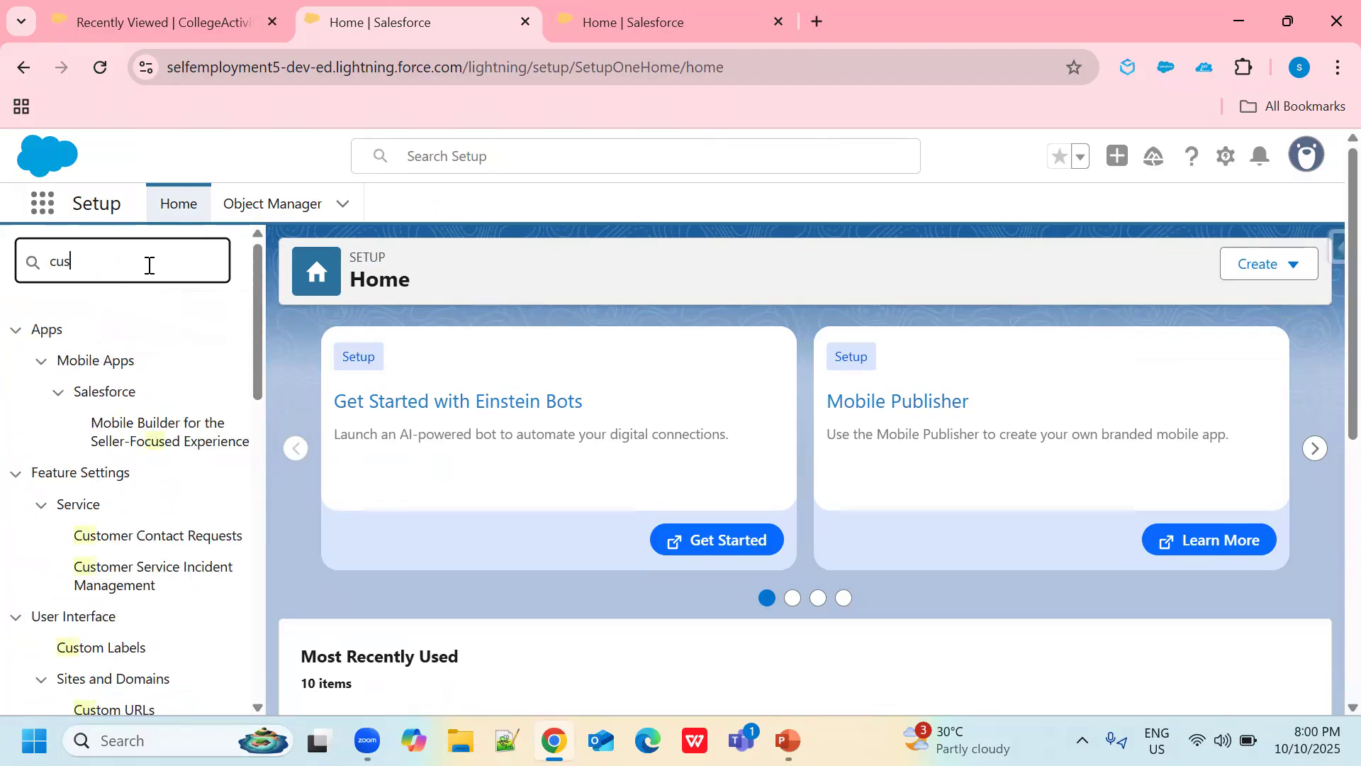
{"action": "type", "text": "tom labe"}
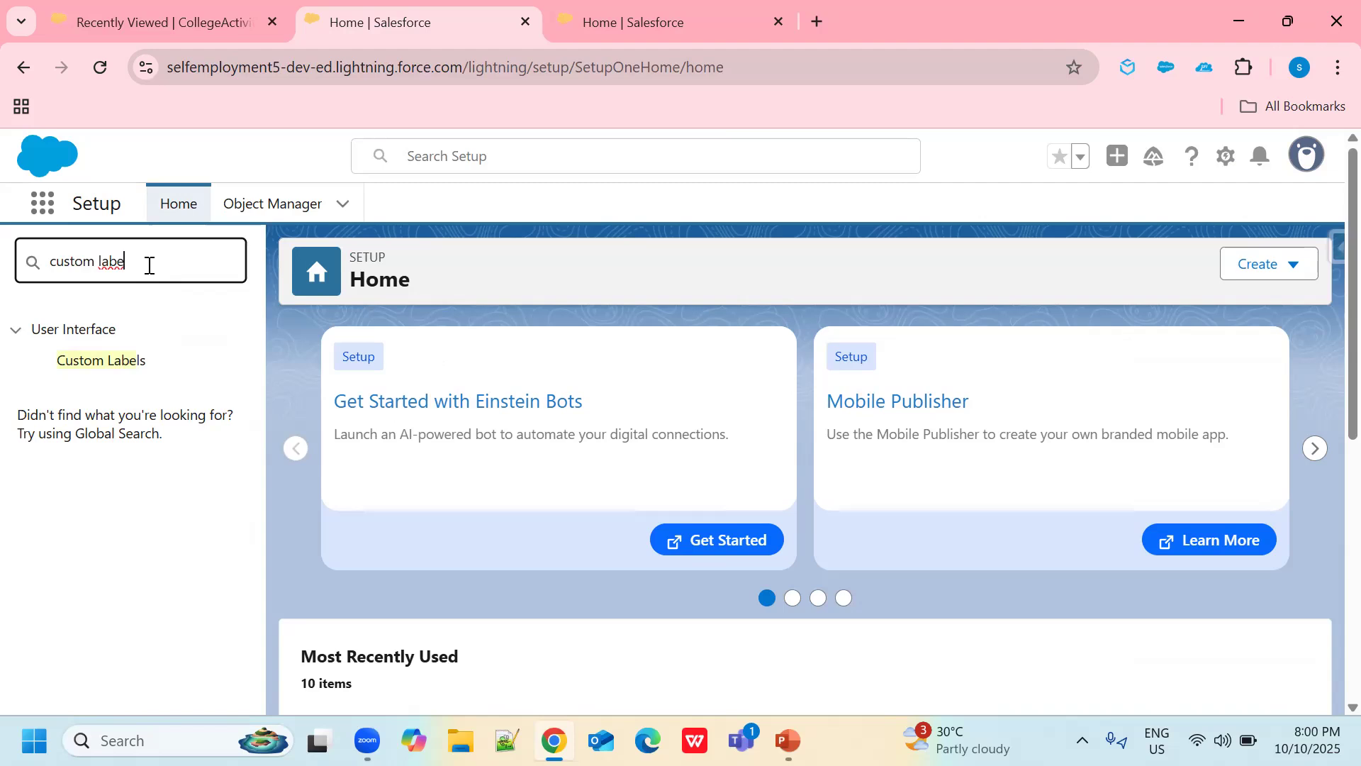
{"action": "left_click", "coordinate": [121, 366]}
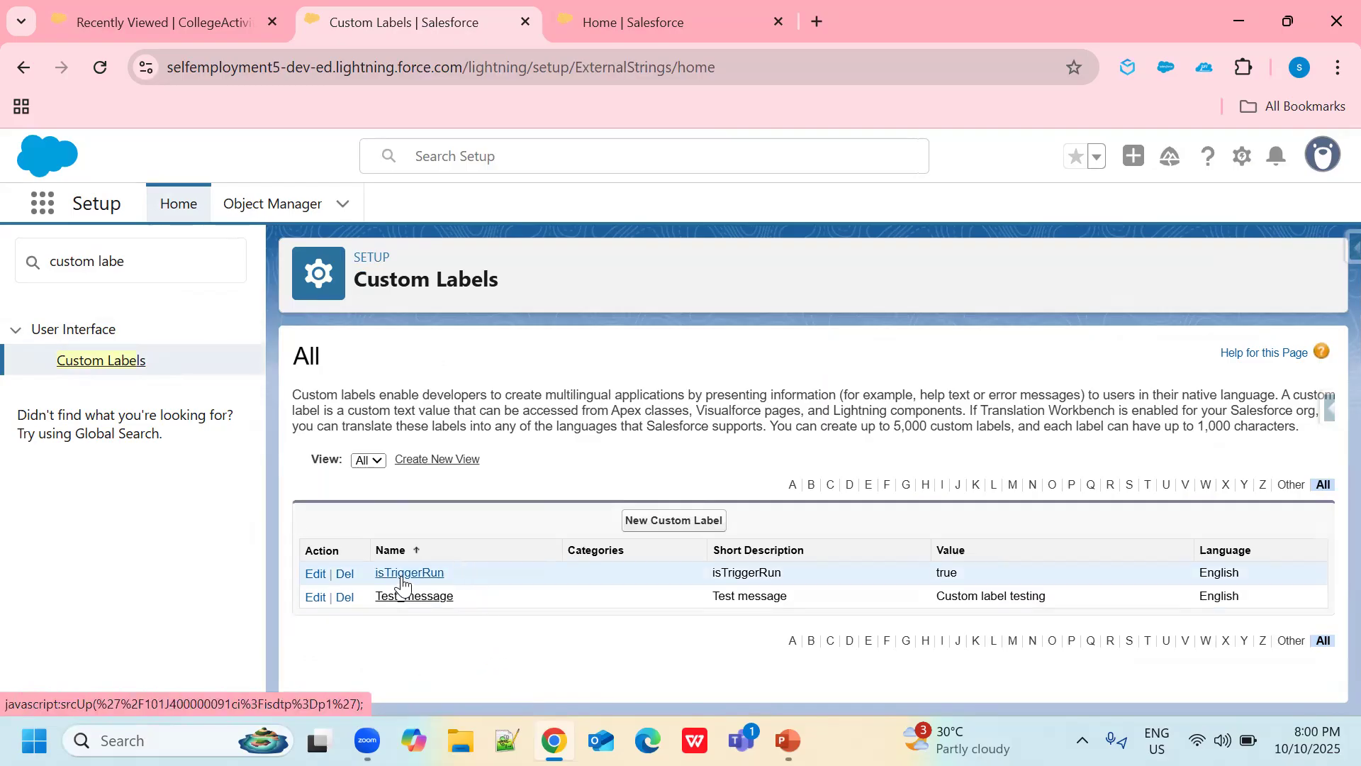
Create and save a custom label with short description "Welcome Message", name Welcome_Message and value "Welcome to our activities"
{"action": "left_click", "coordinate": [661, 530]}
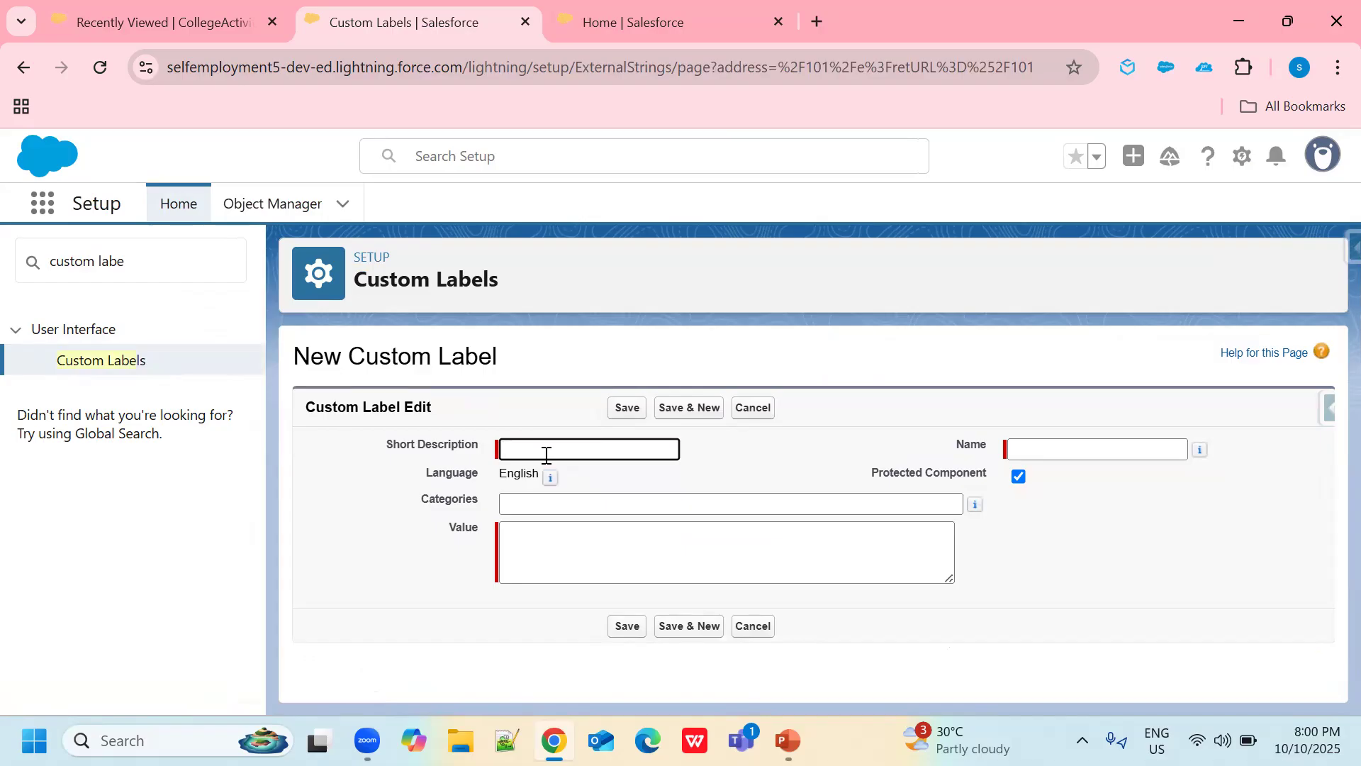
{"action": "type", "text": "W"}
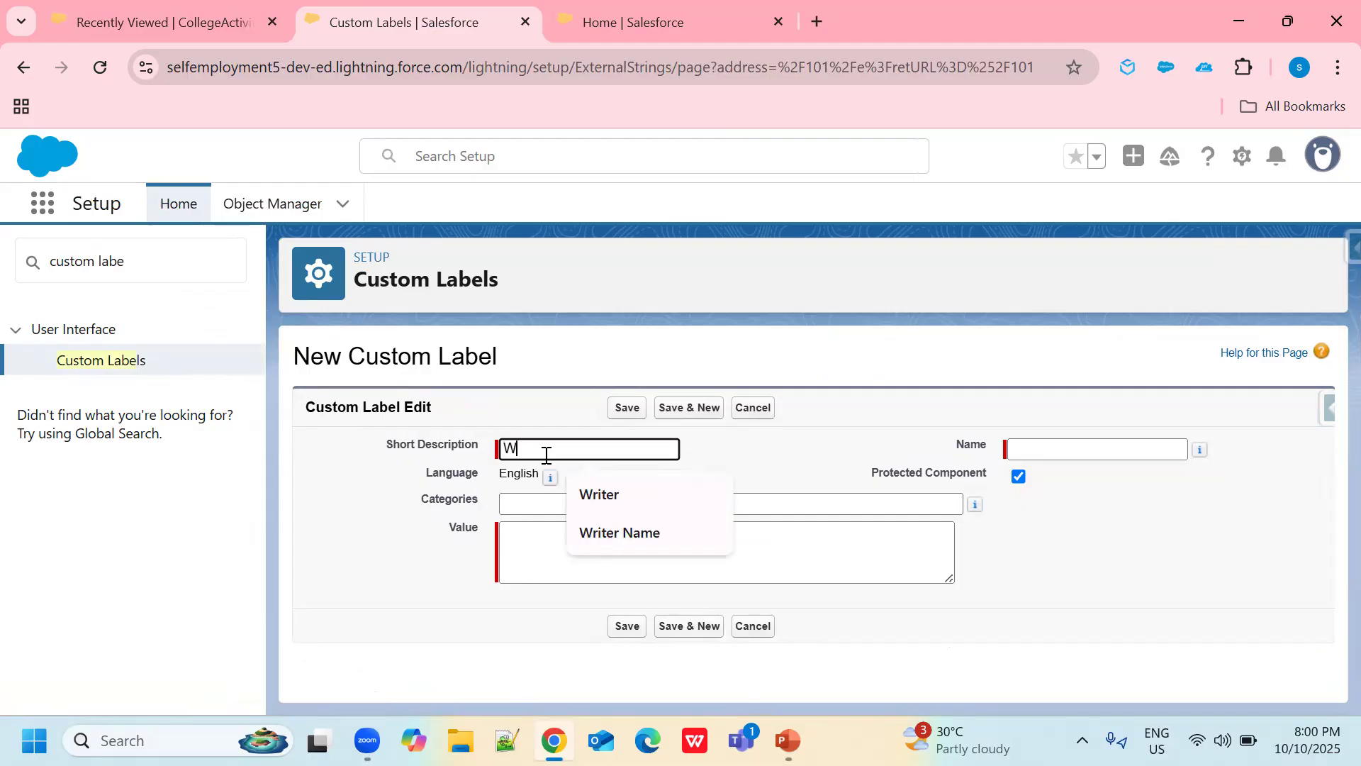
{"action": "type", "text": "elcome"}
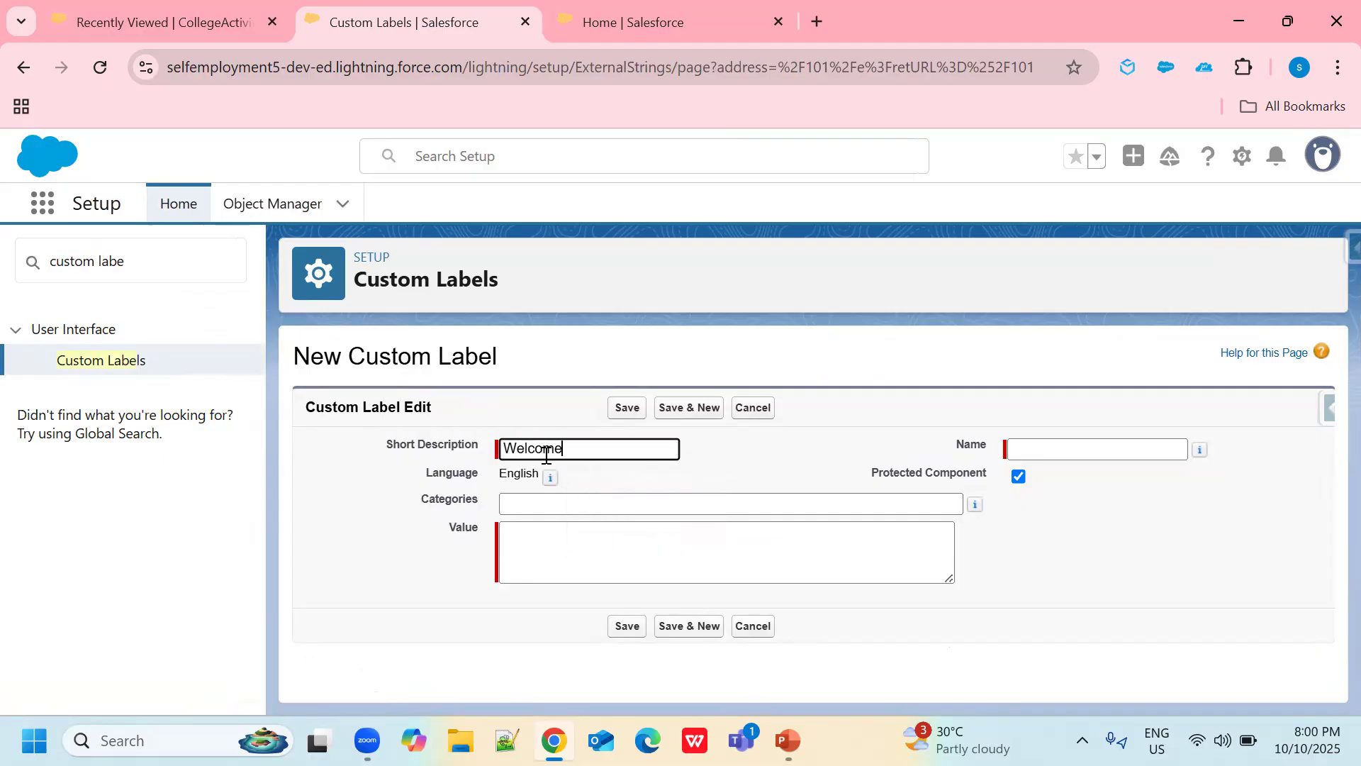
{"action": "type", "text": " Message"}
{"action": "left_click", "coordinate": [1024, 447]}
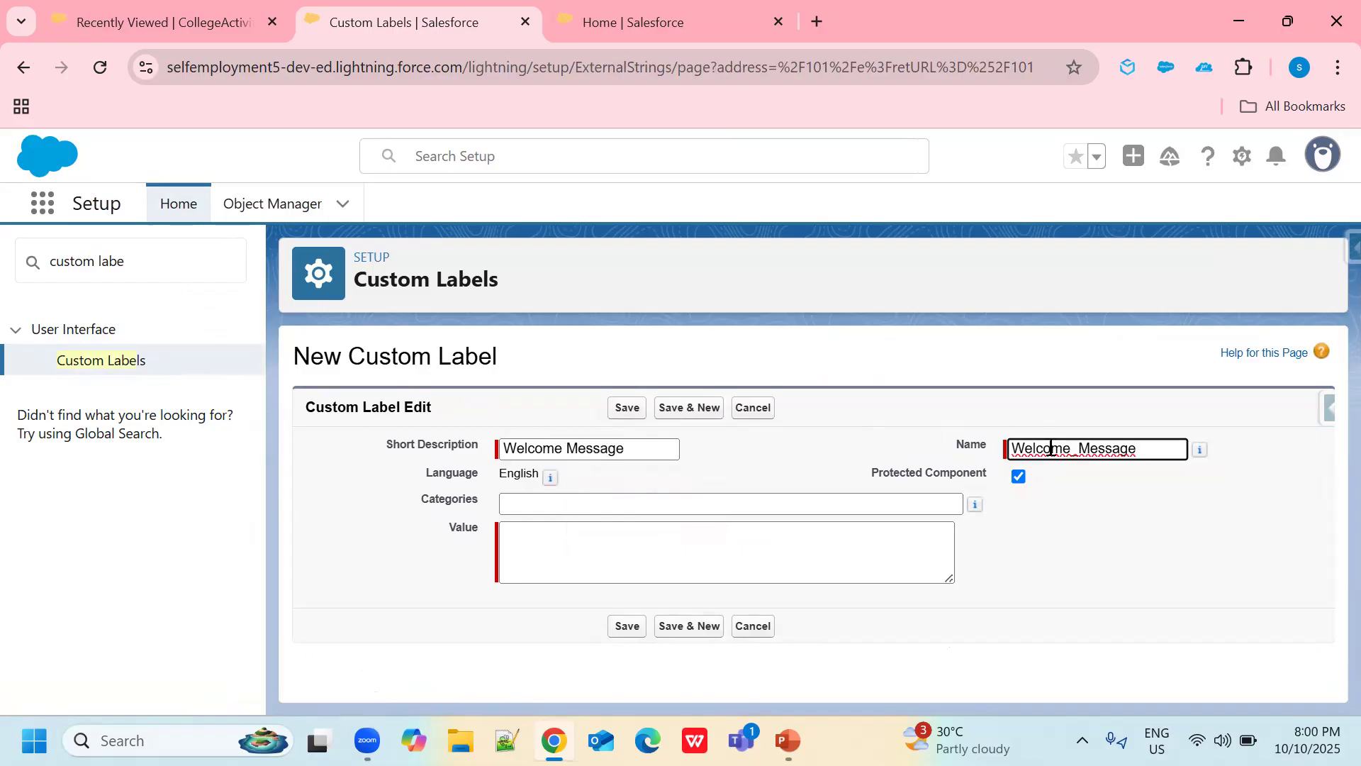
{"action": "left_click", "coordinate": [544, 548]}
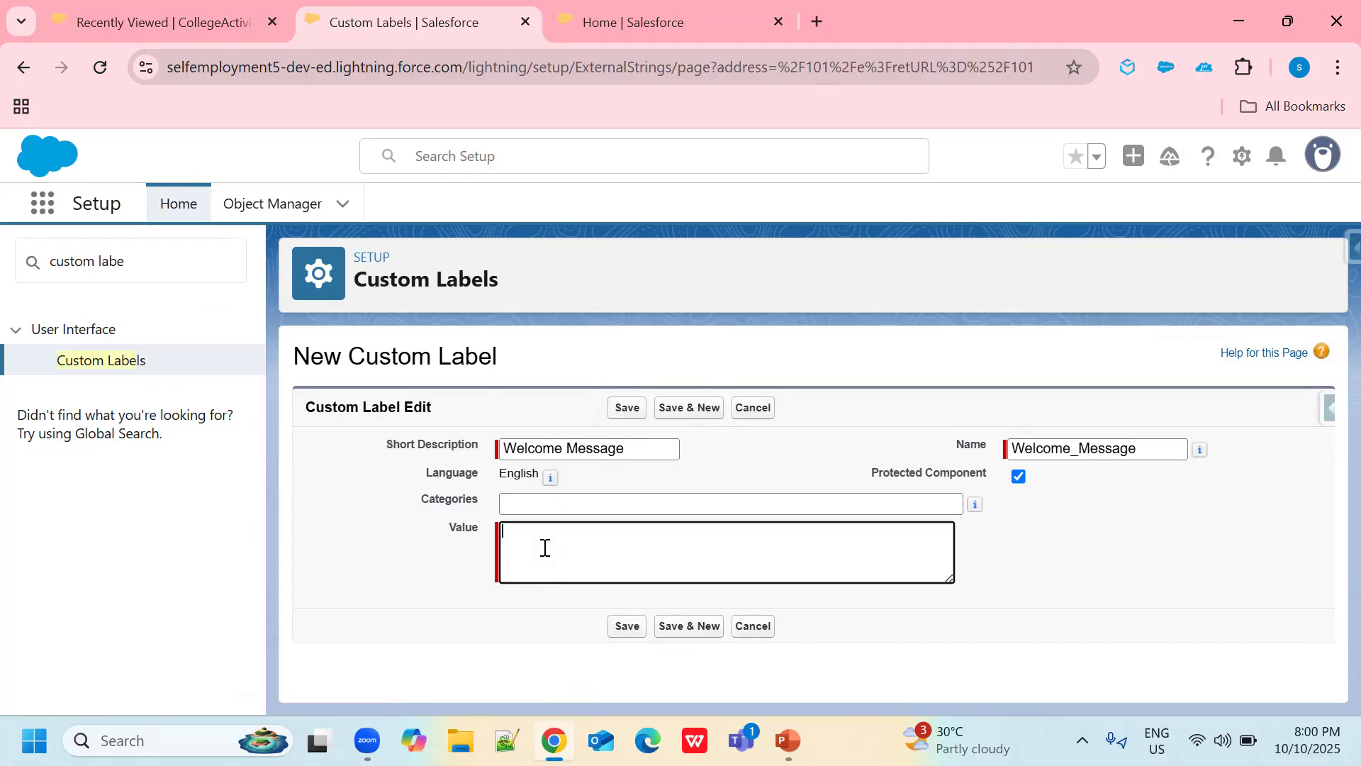
{"action": "type", "text": "Welcome to outr activities"}
{"action": "left_click", "coordinate": [627, 627]}
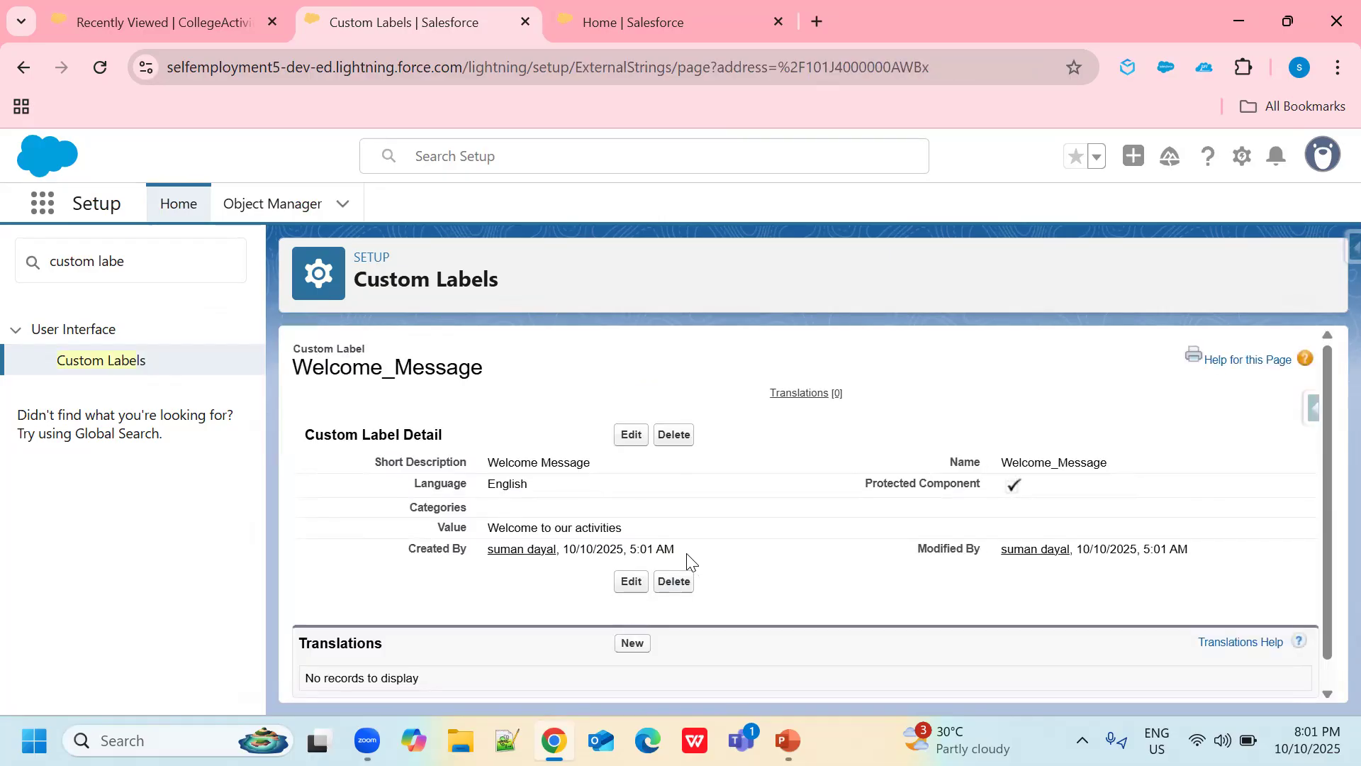
{"action": "scroll", "coordinate": [688, 564], "scroll_direction": "down", "scroll_amount": 1}
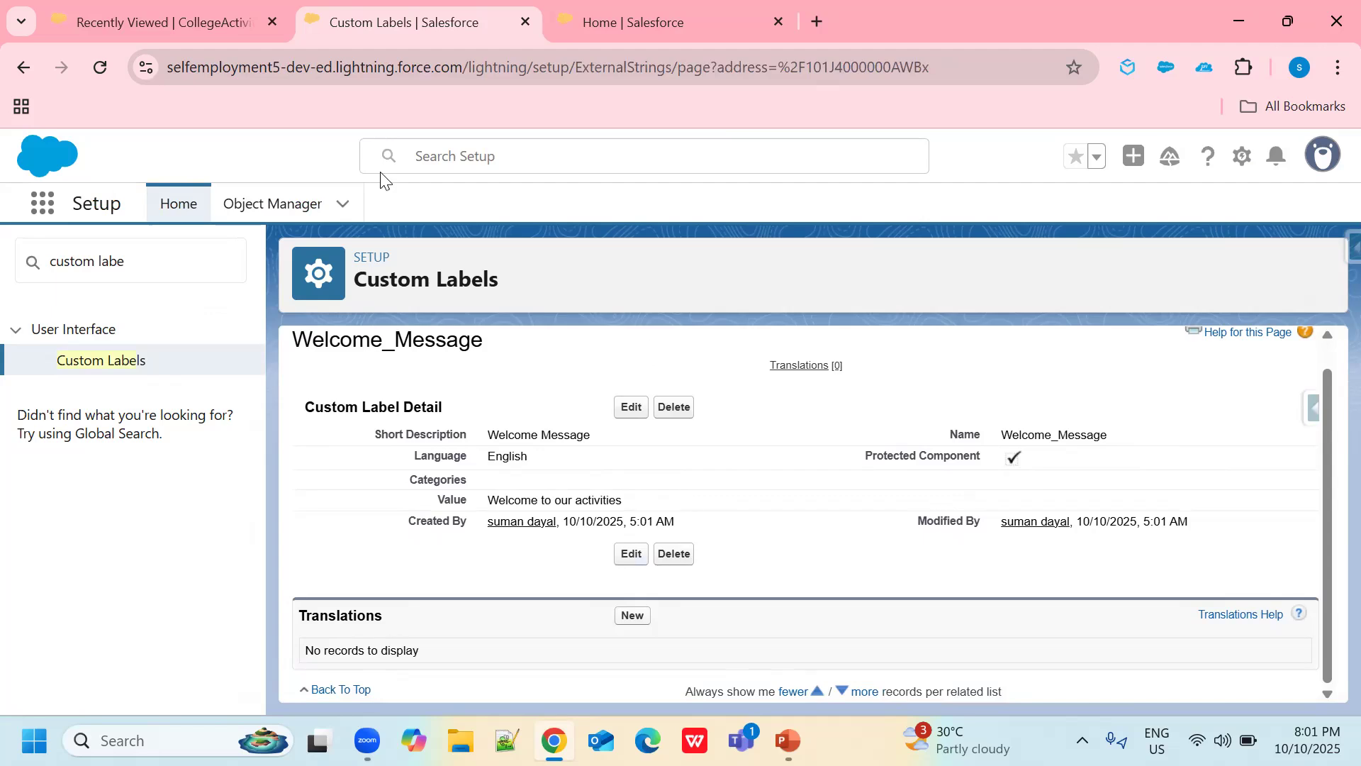
Return to the CollegeActivities page, open Setup from there and find the CollegeActivity object's definition in Object Manager
{"action": "left_click", "coordinate": [160, 21]}
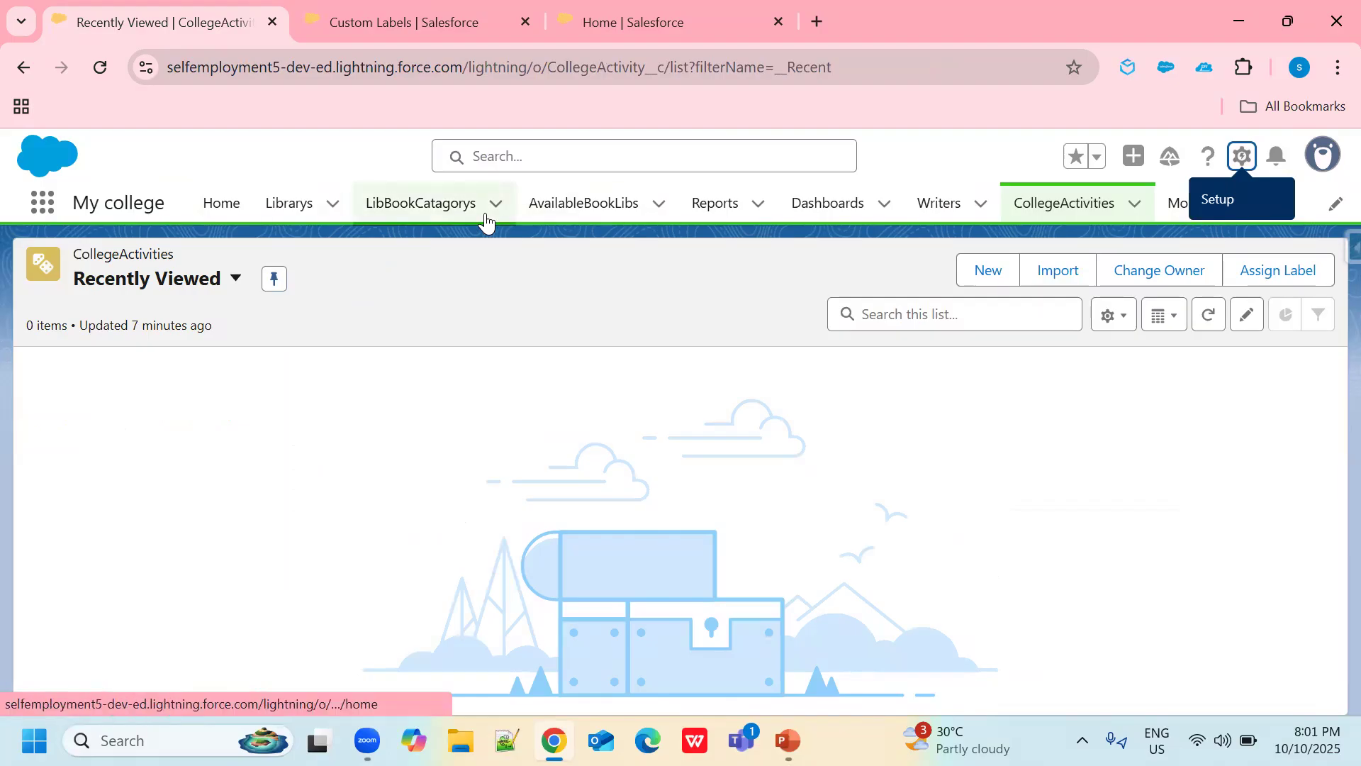
{"action": "left_click", "coordinate": [1241, 156]}
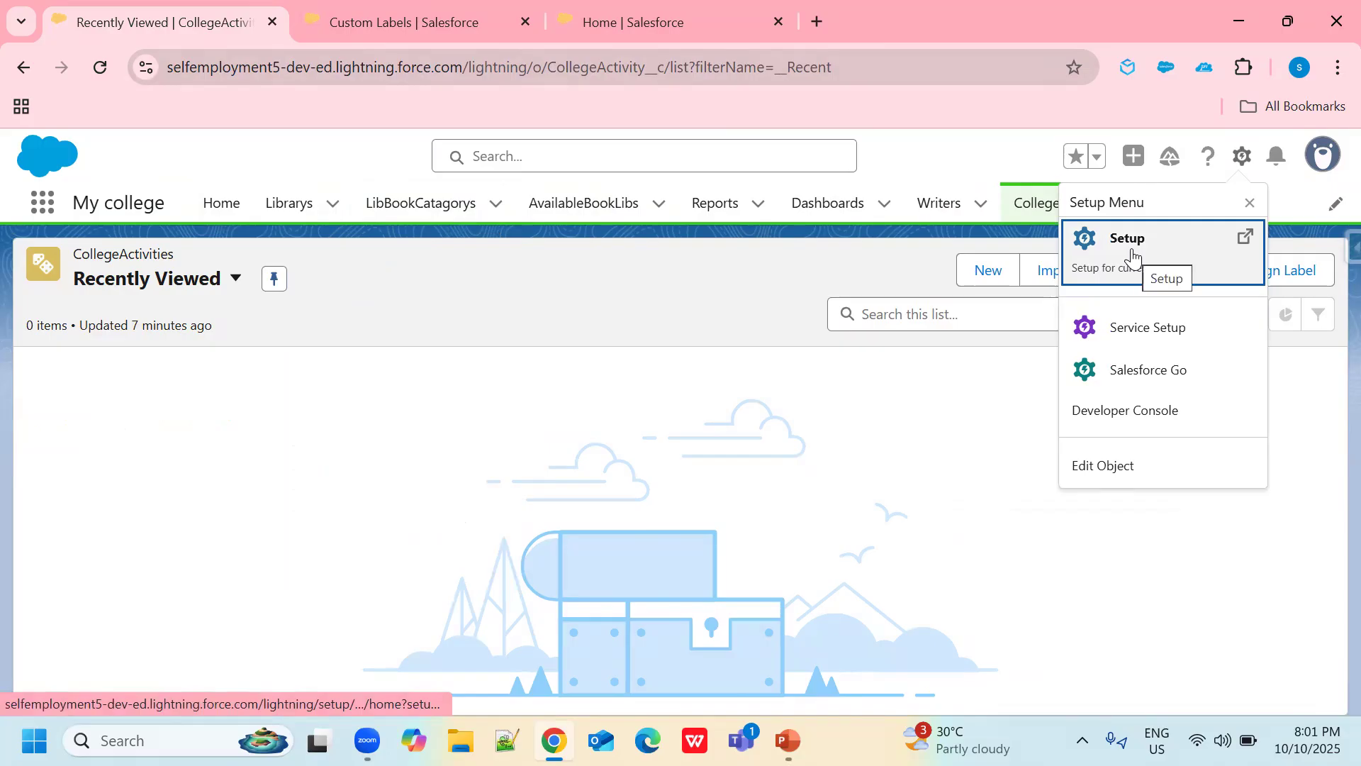
{"action": "left_click", "coordinate": [1132, 256]}
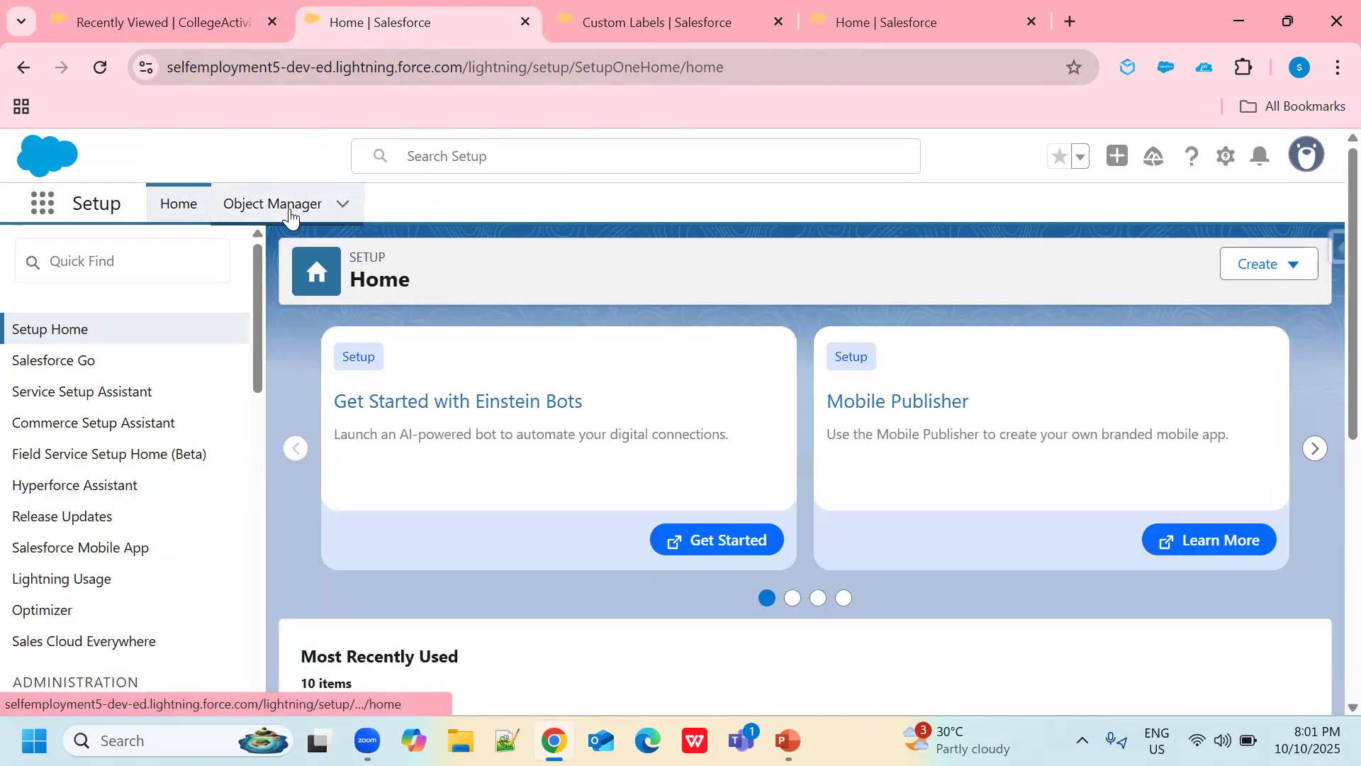
{"action": "left_click", "coordinate": [291, 215]}
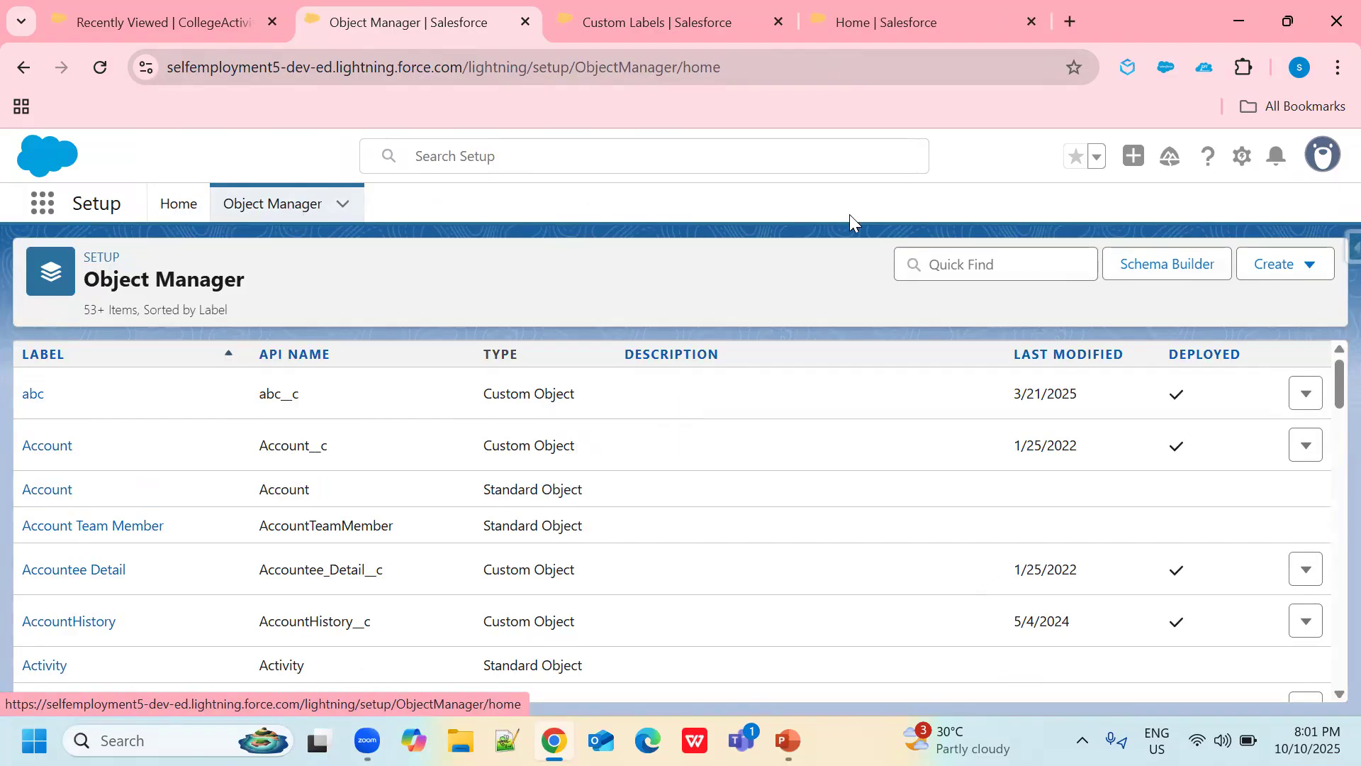
{"action": "left_click", "coordinate": [991, 264]}
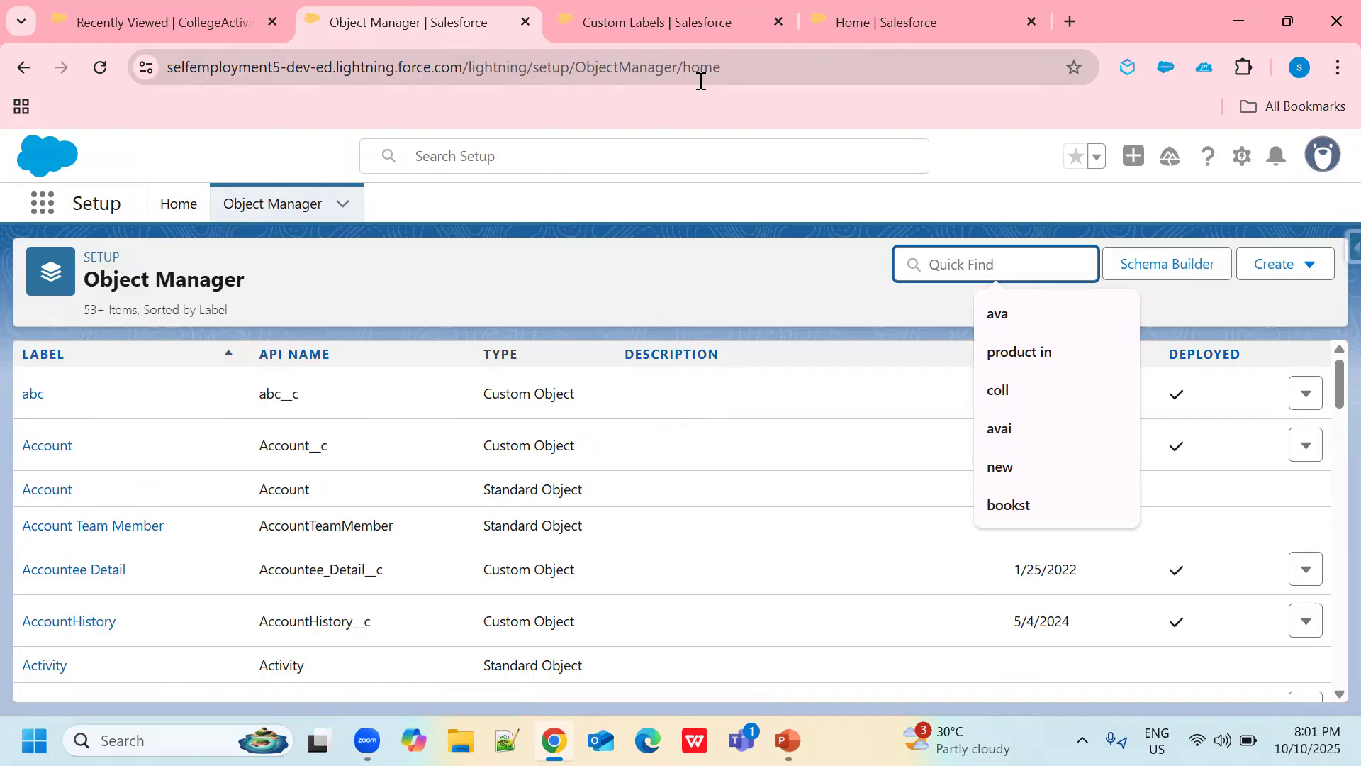
{"action": "type", "text": "coll"}
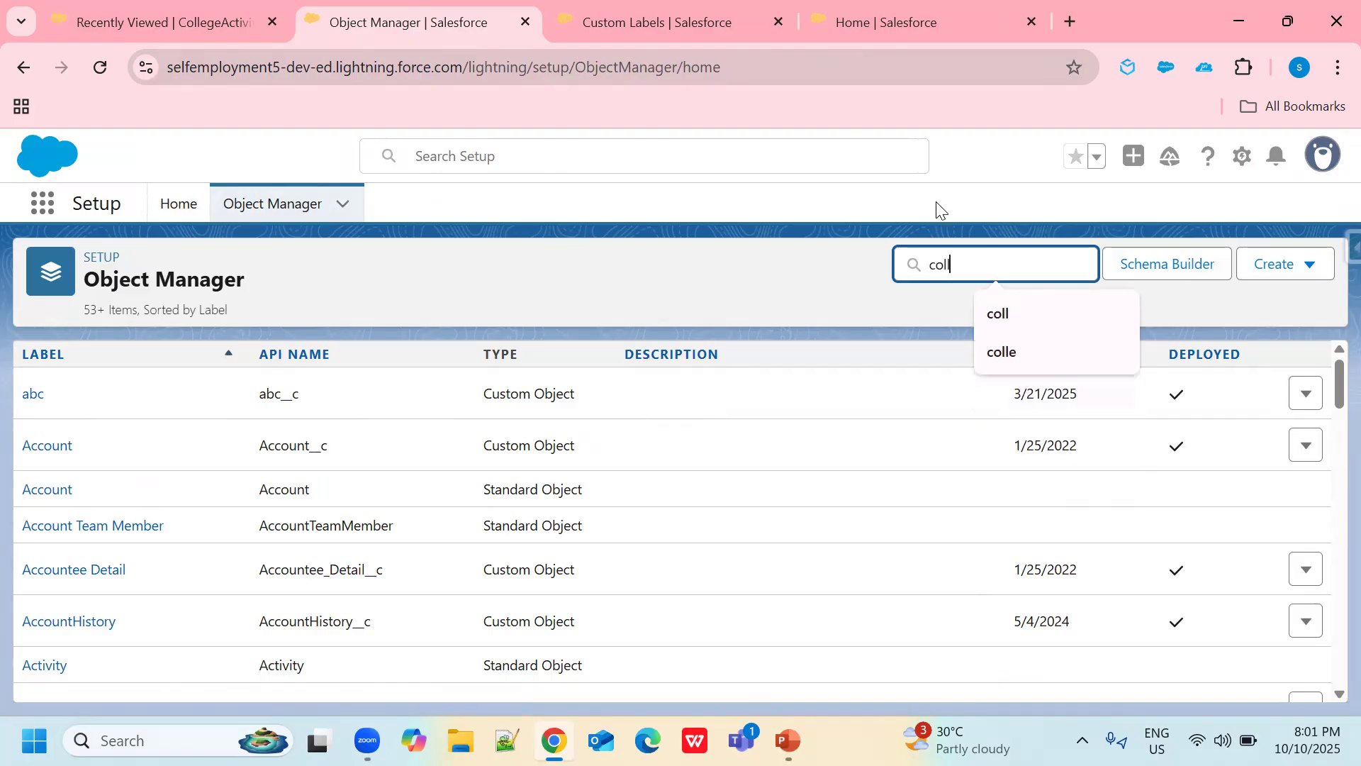
{"action": "type", "text": "ege"}
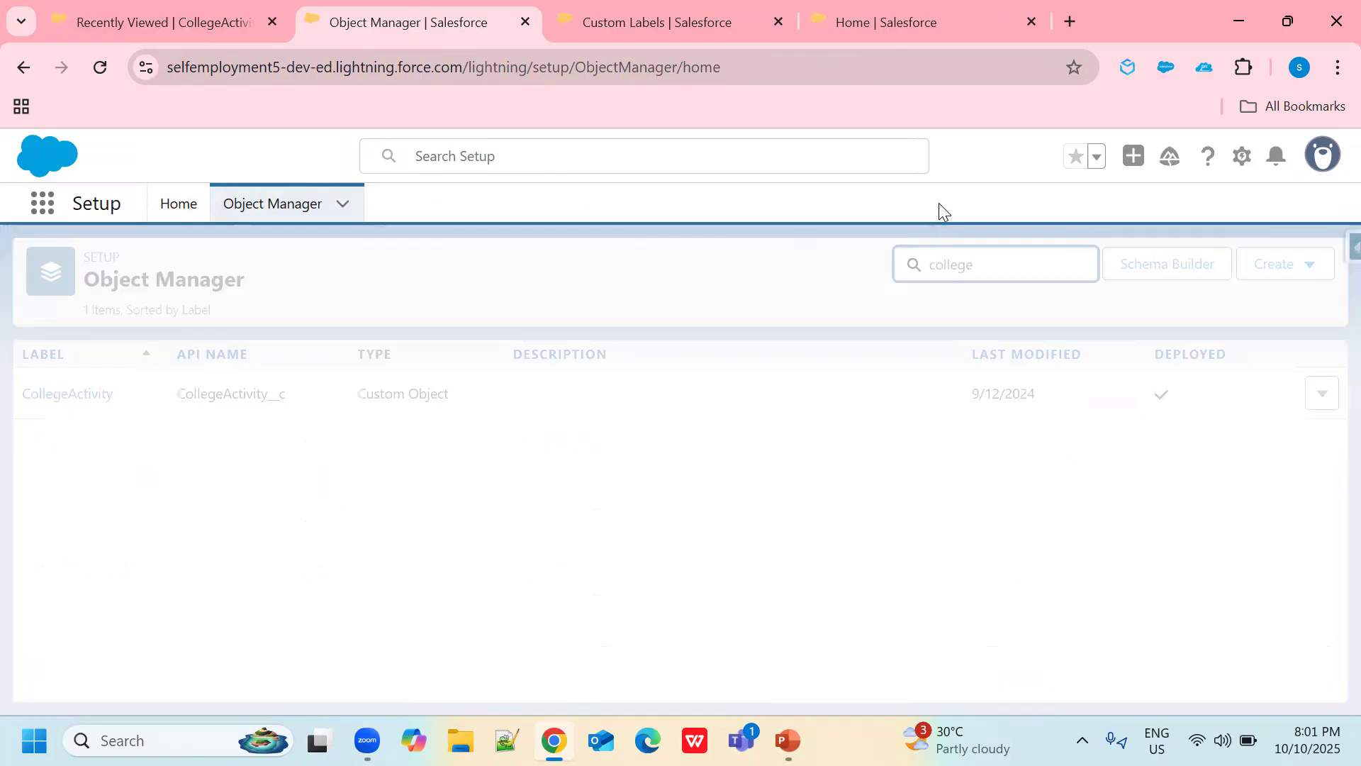
{"action": "left_click", "coordinate": [77, 394]}
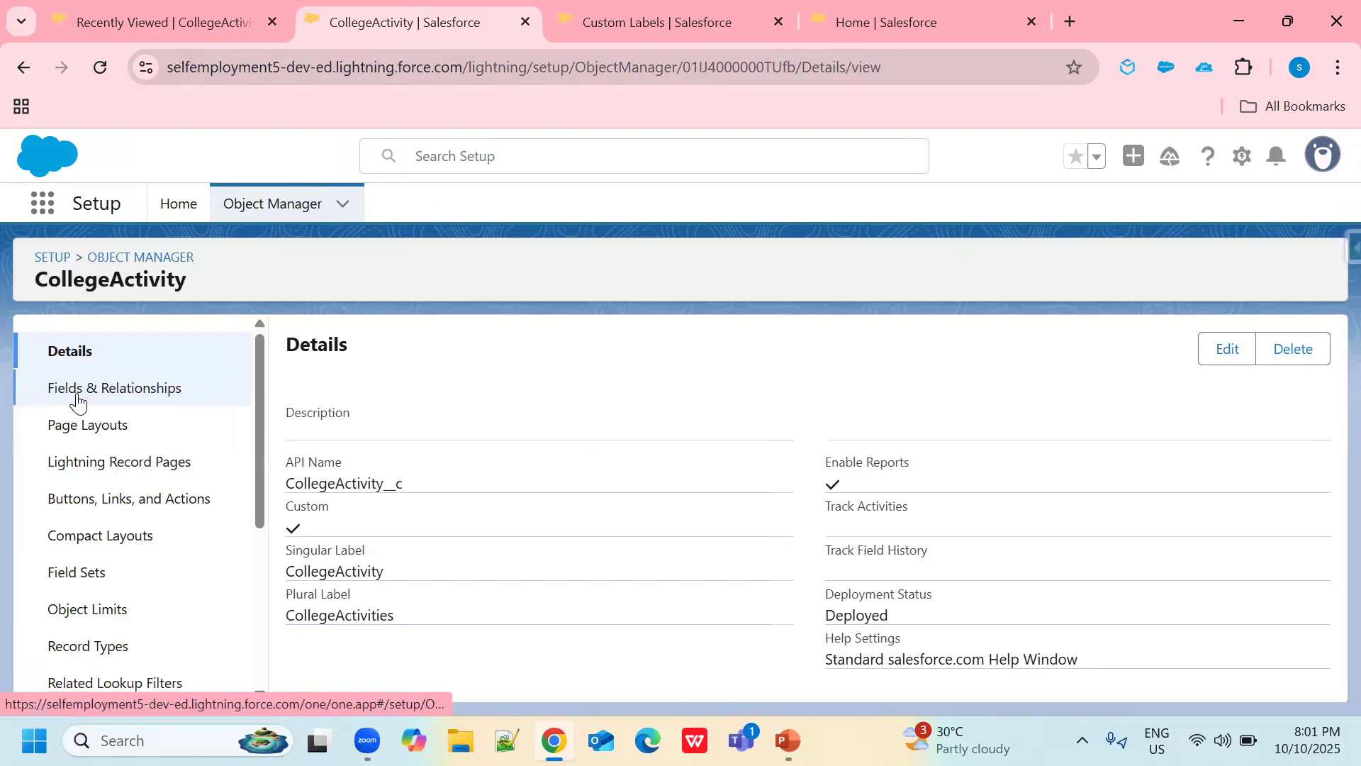
Start a new custom field on the CollegeActivity object with the Formula data type
{"action": "left_click", "coordinate": [99, 394]}
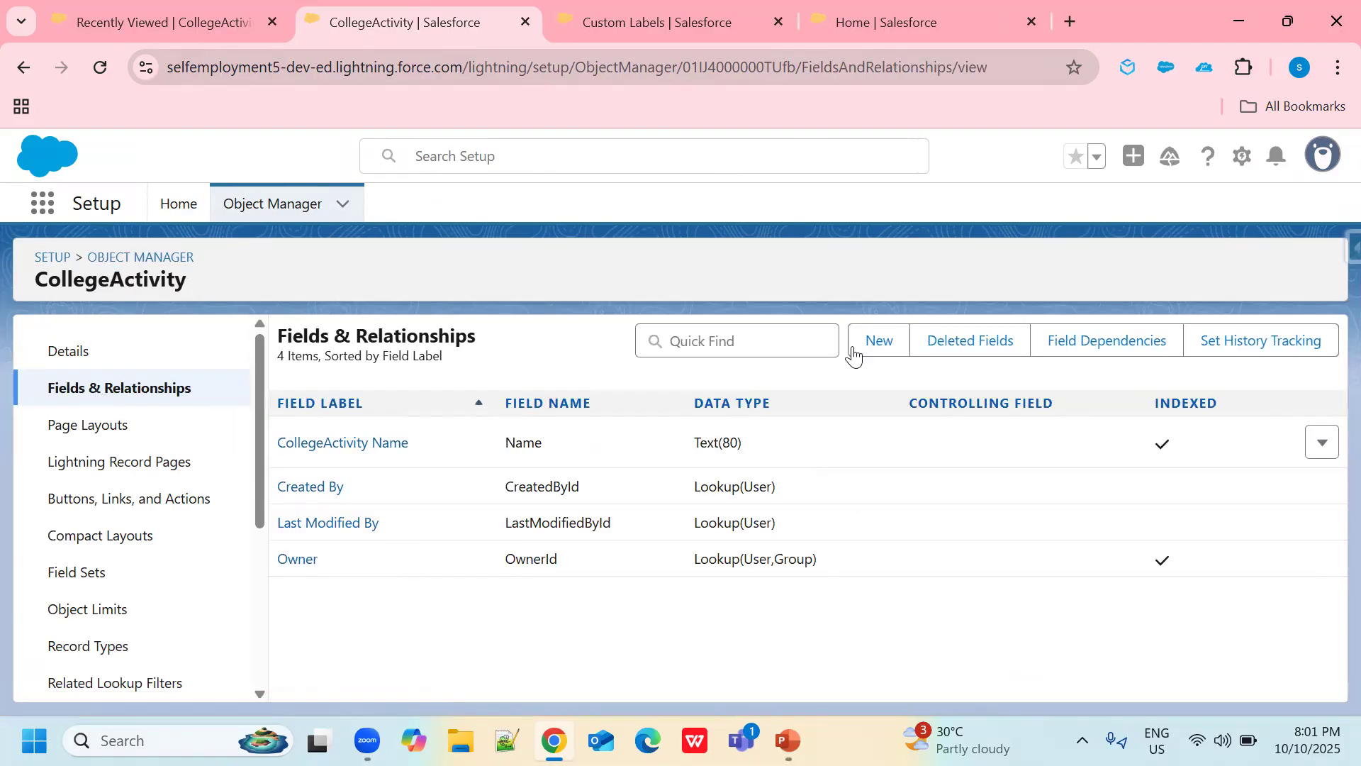
{"action": "left_click", "coordinate": [872, 354]}
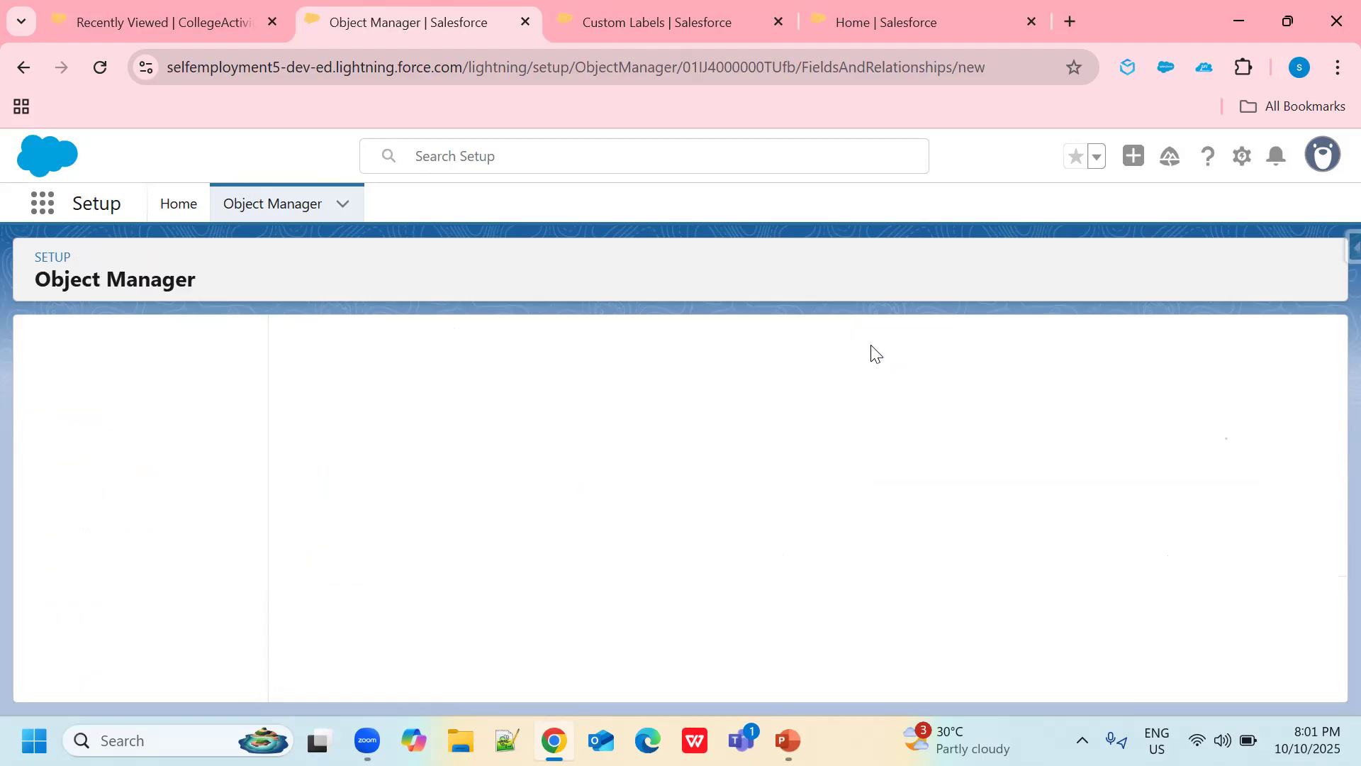
{"action": "scroll", "coordinate": [496, 511], "scroll_direction": "down", "scroll_amount": 3}
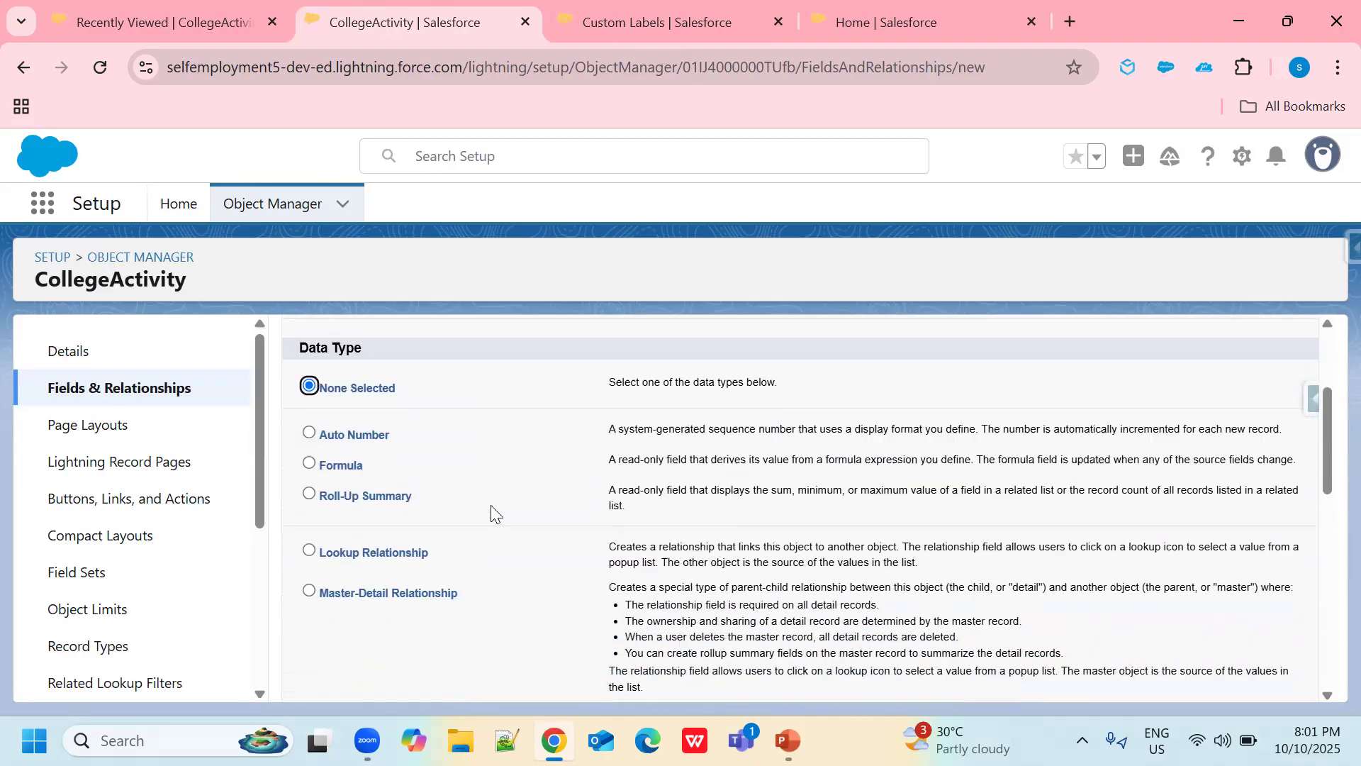
{"action": "left_click", "coordinate": [316, 444]}
{"action": "scroll", "coordinate": [1141, 503], "scroll_direction": "down", "scroll_amount": 10}
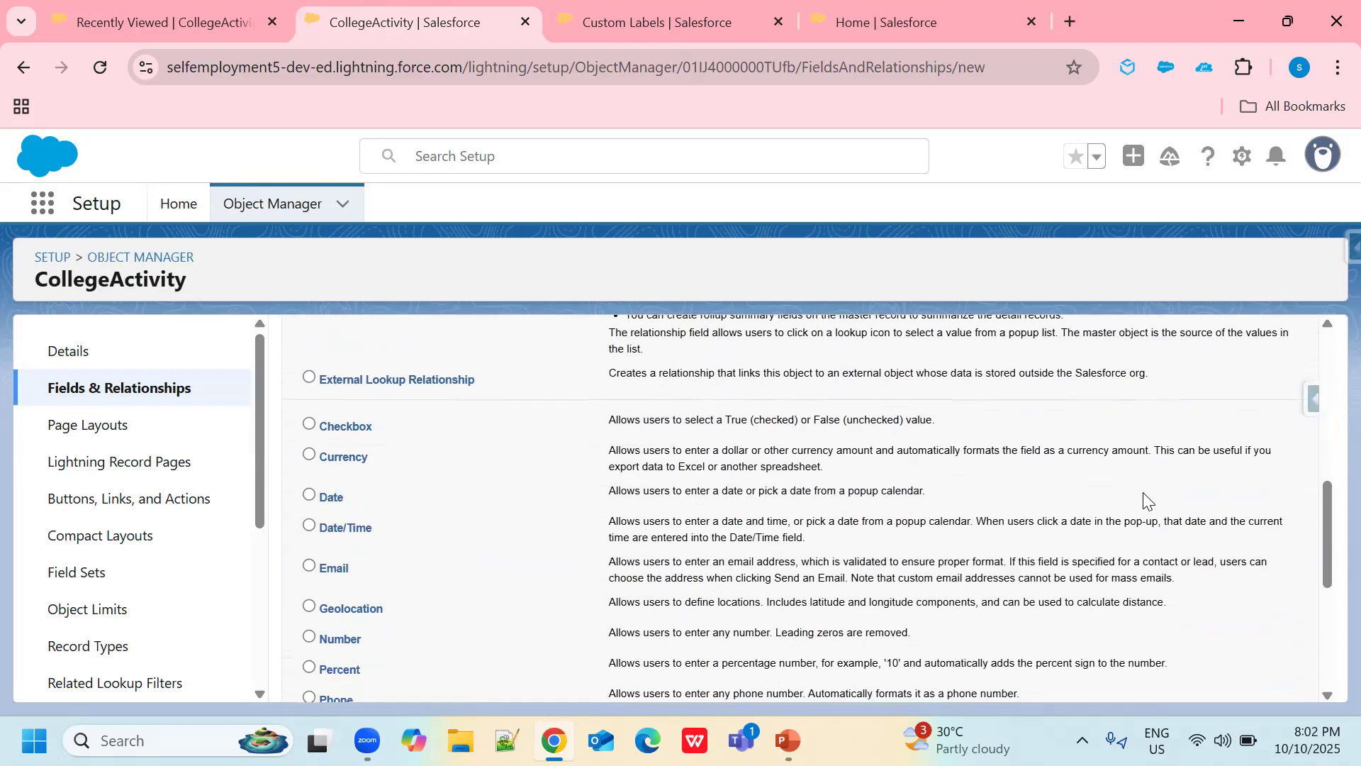
{"action": "left_click", "coordinate": [1244, 679]}
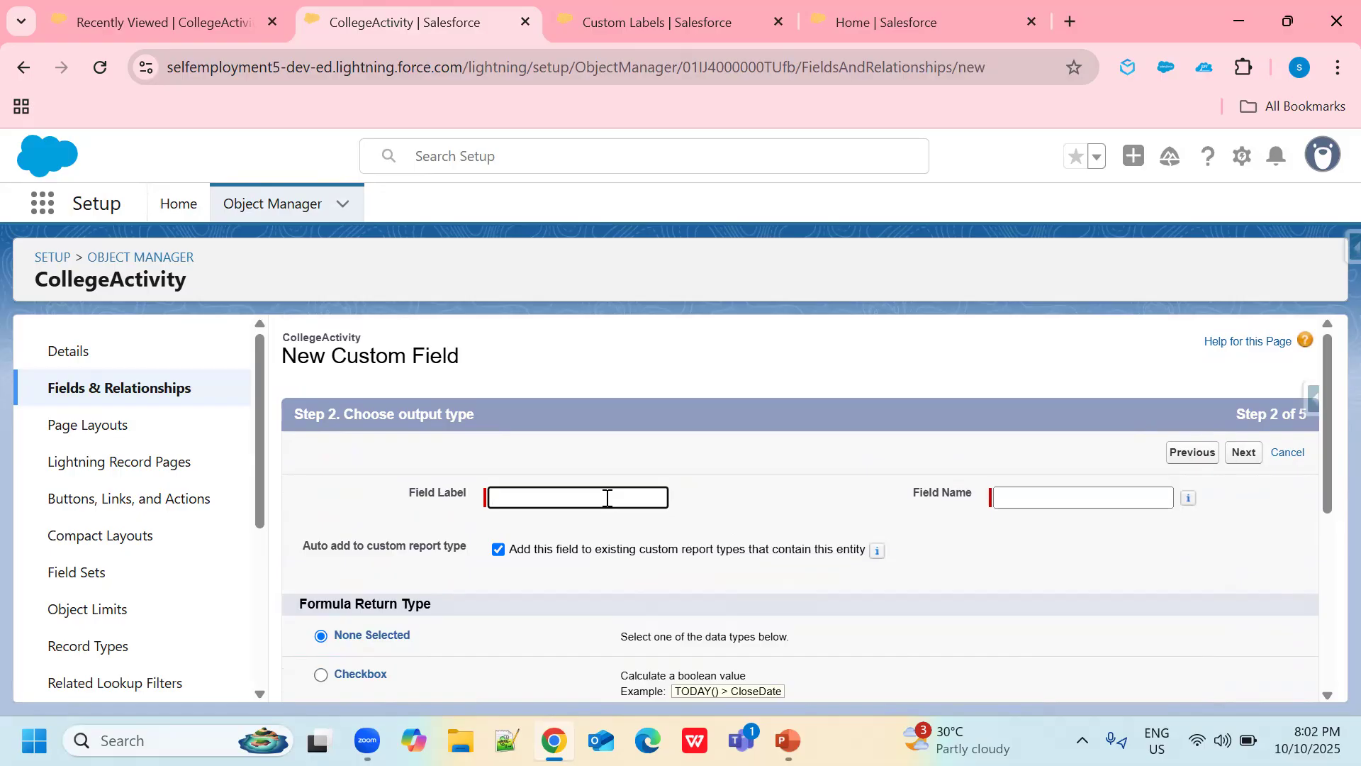
Label the new field "welcome formula", name it welcome_formula and give it the Text return type
{"action": "type", "text": "we"}
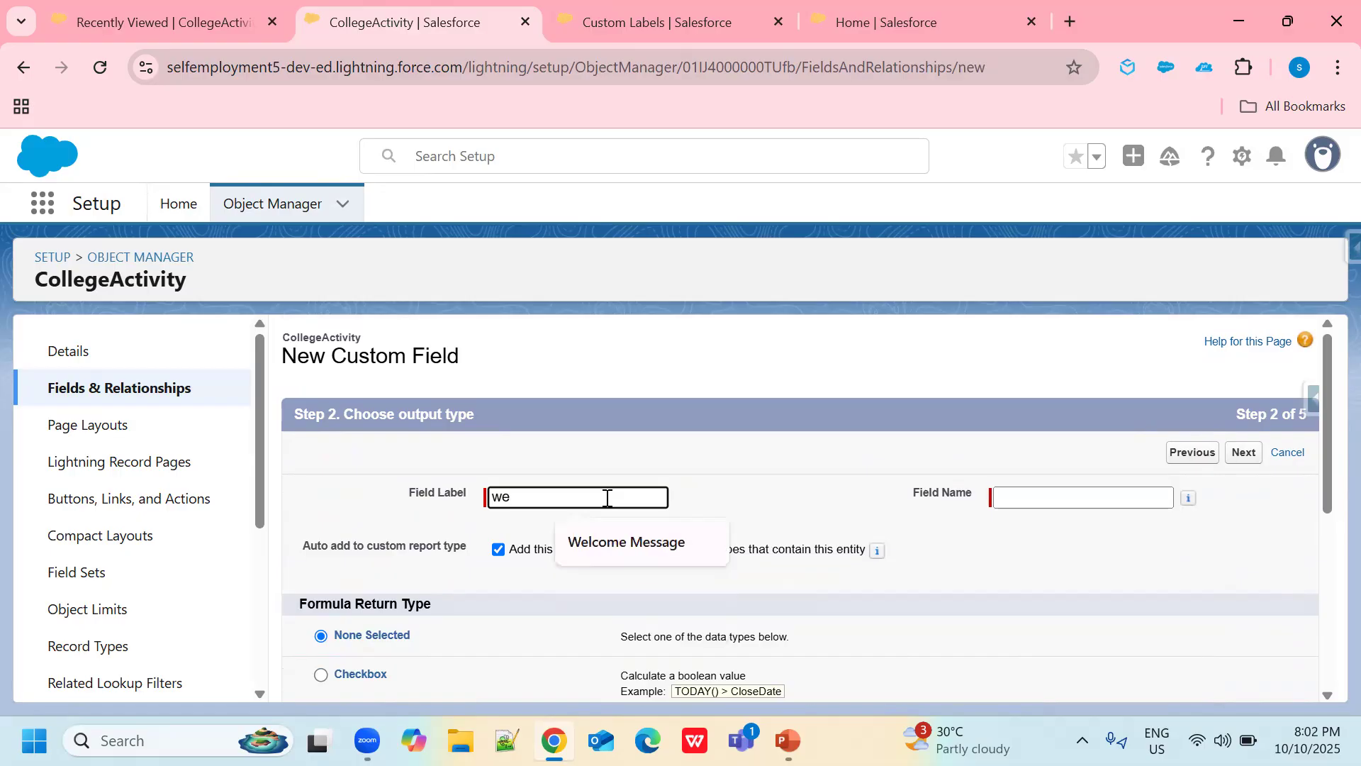
{"action": "type", "text": "lcome f"}
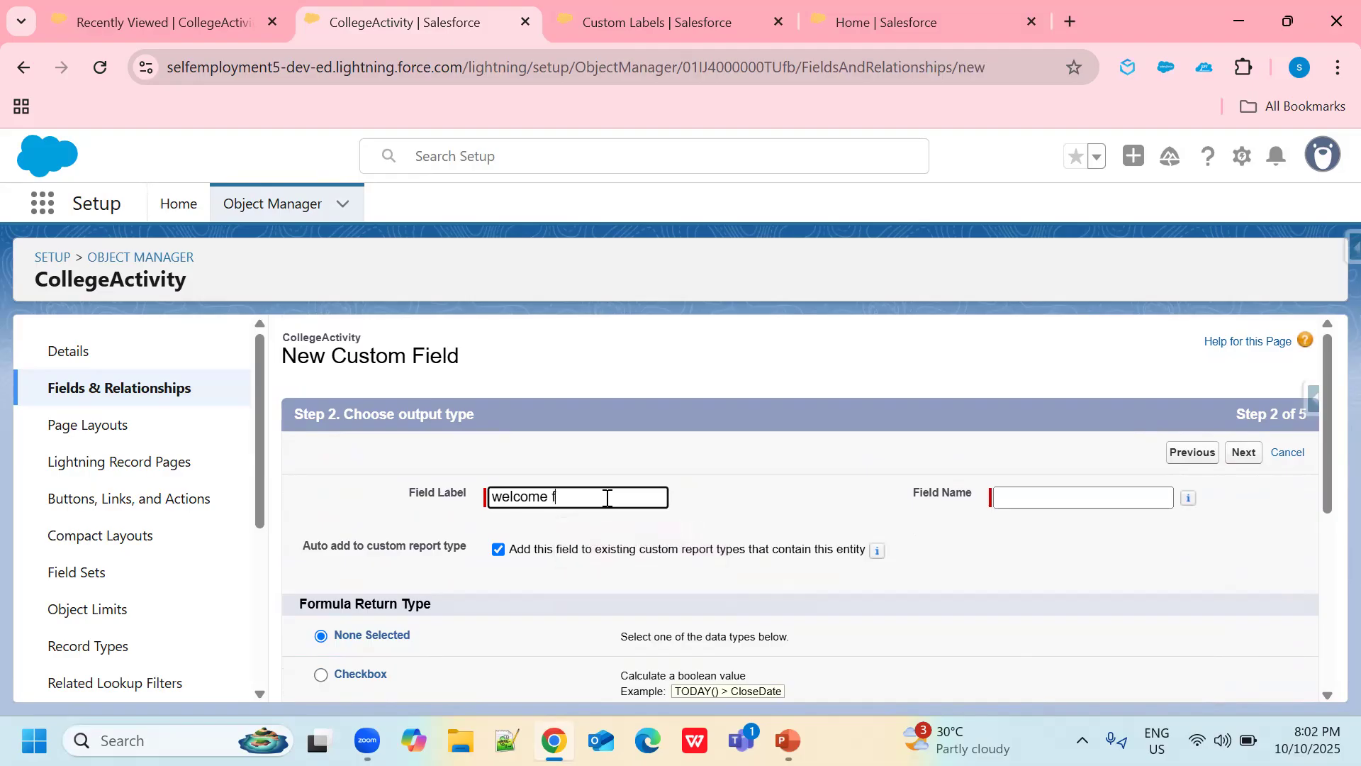
{"action": "type", "text": "omular"}
{"action": "key", "text": "Tab"}
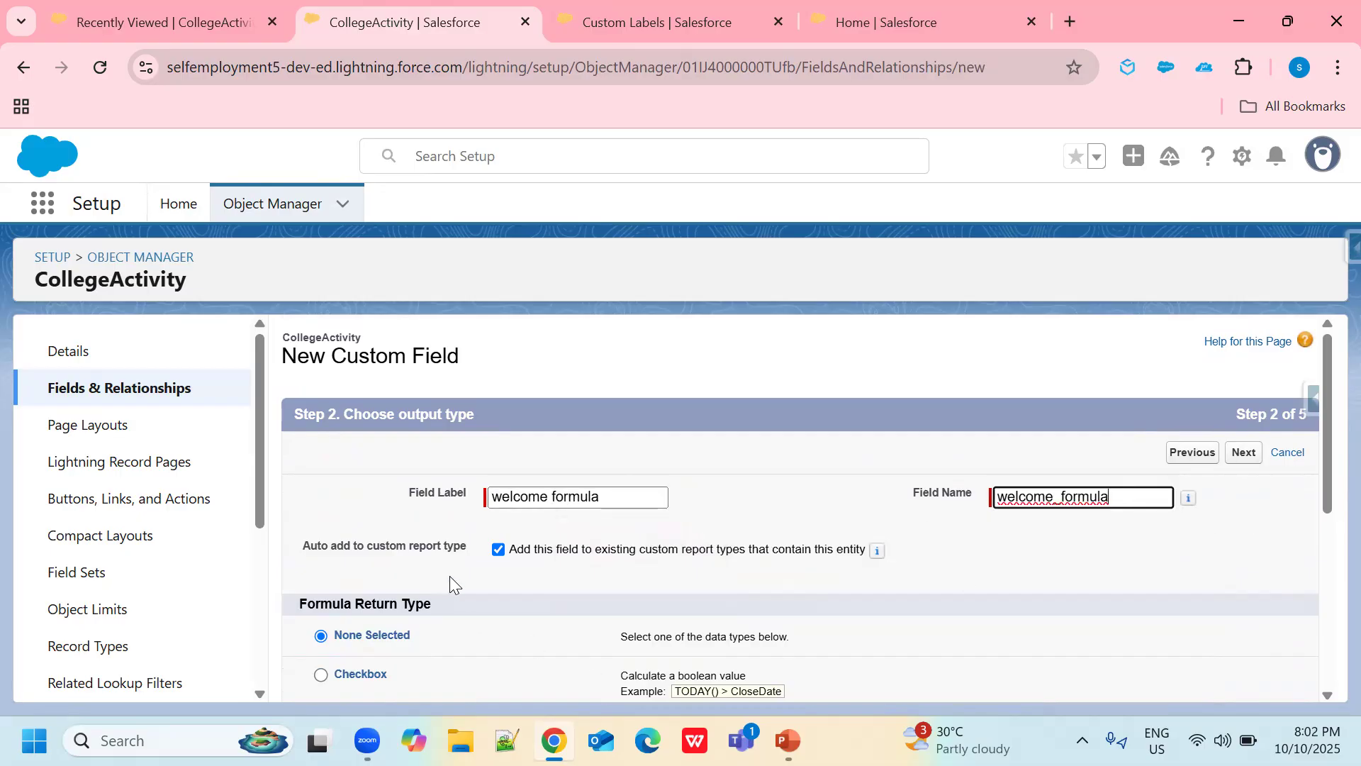
{"action": "scroll", "coordinate": [439, 572], "scroll_direction": "down", "scroll_amount": 3}
{"action": "scroll", "coordinate": [423, 569], "scroll_direction": "down", "scroll_amount": 2}
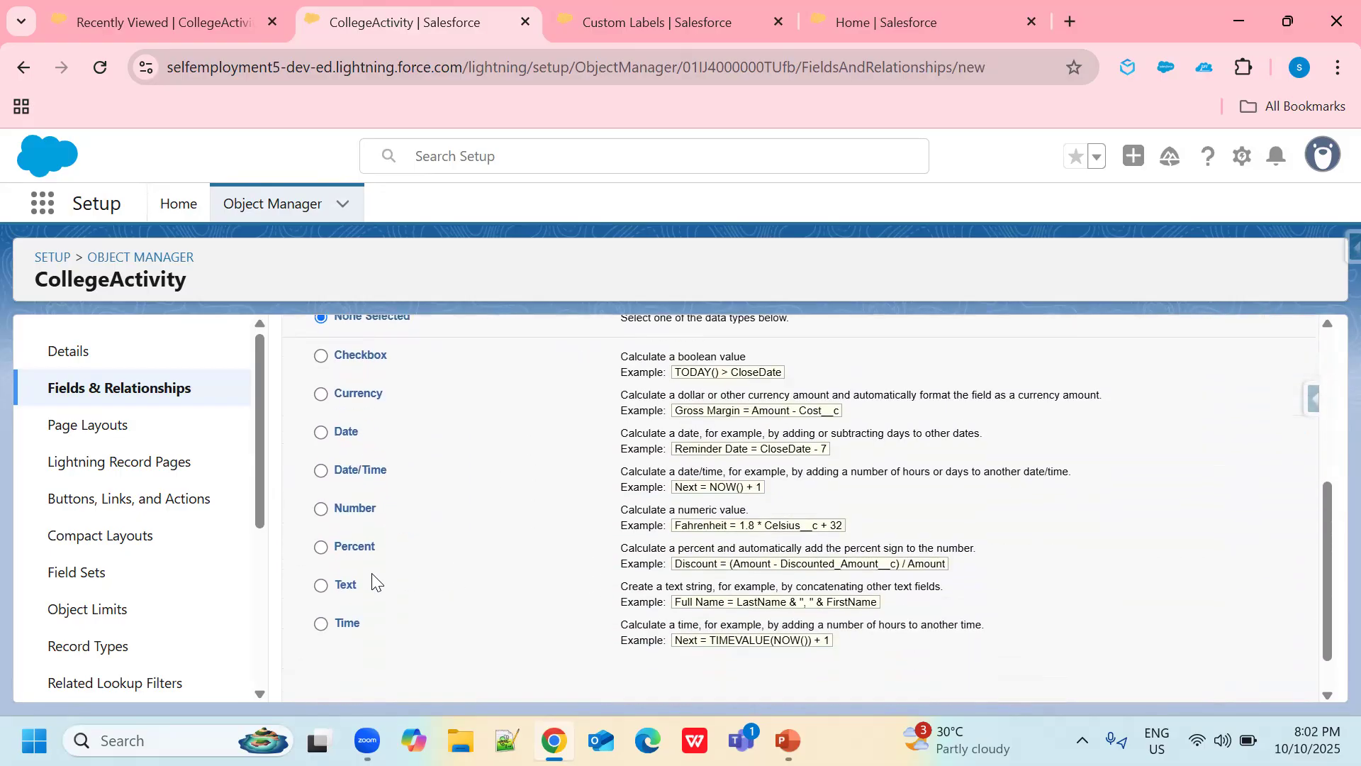
{"action": "left_click", "coordinate": [322, 586]}
{"action": "scroll", "coordinate": [988, 569], "scroll_direction": "down", "scroll_amount": 1}
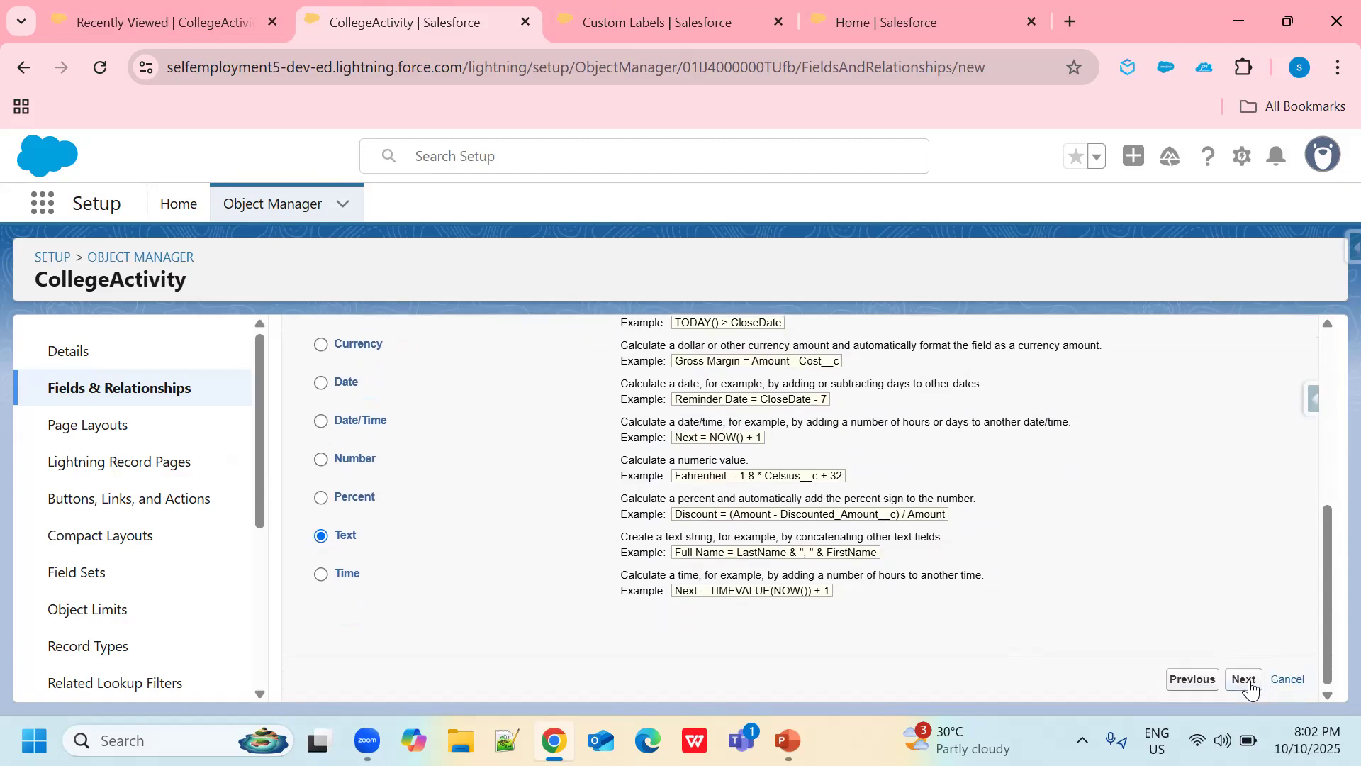
{"action": "left_click", "coordinate": [1243, 680]}
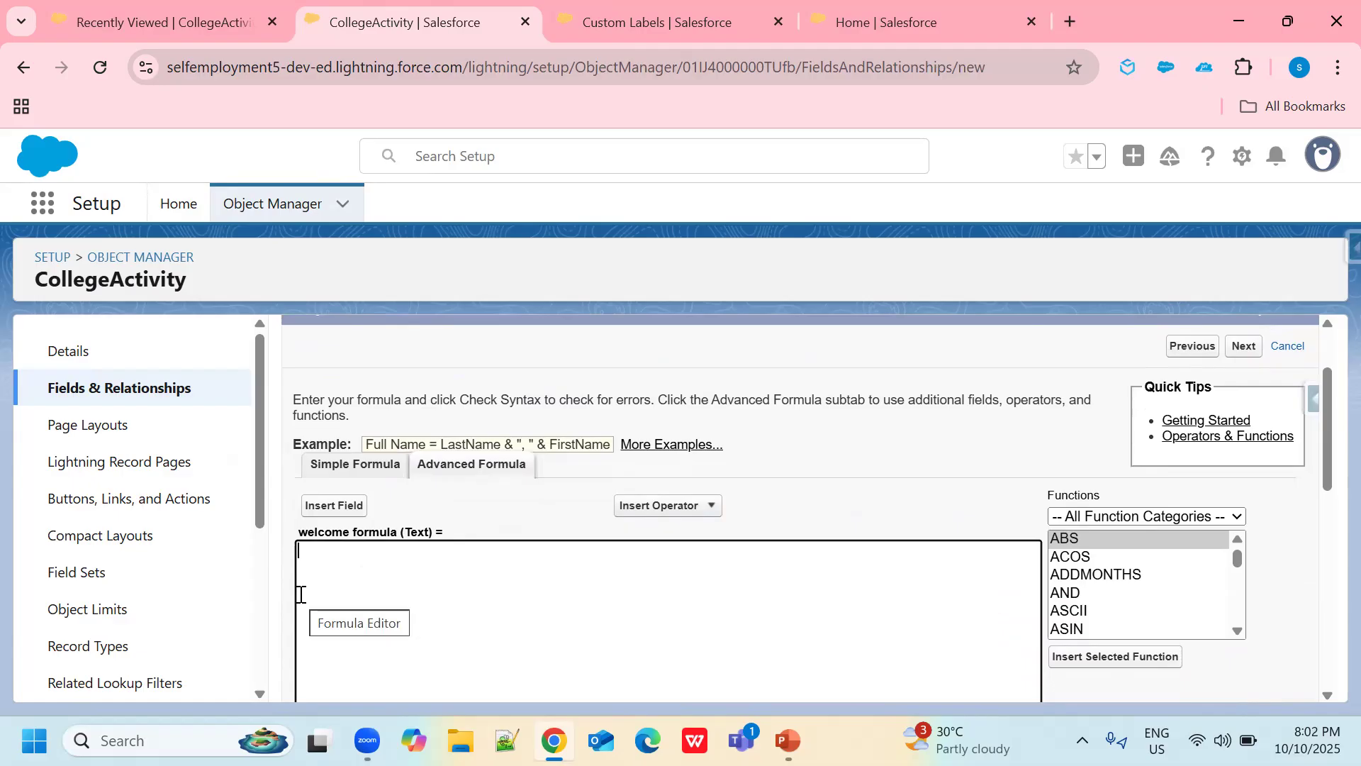
Insert the Welcome Message custom label ($Label.Welcome_Message) into the welcome formula field's formula
{"action": "left_click", "coordinate": [335, 506]}
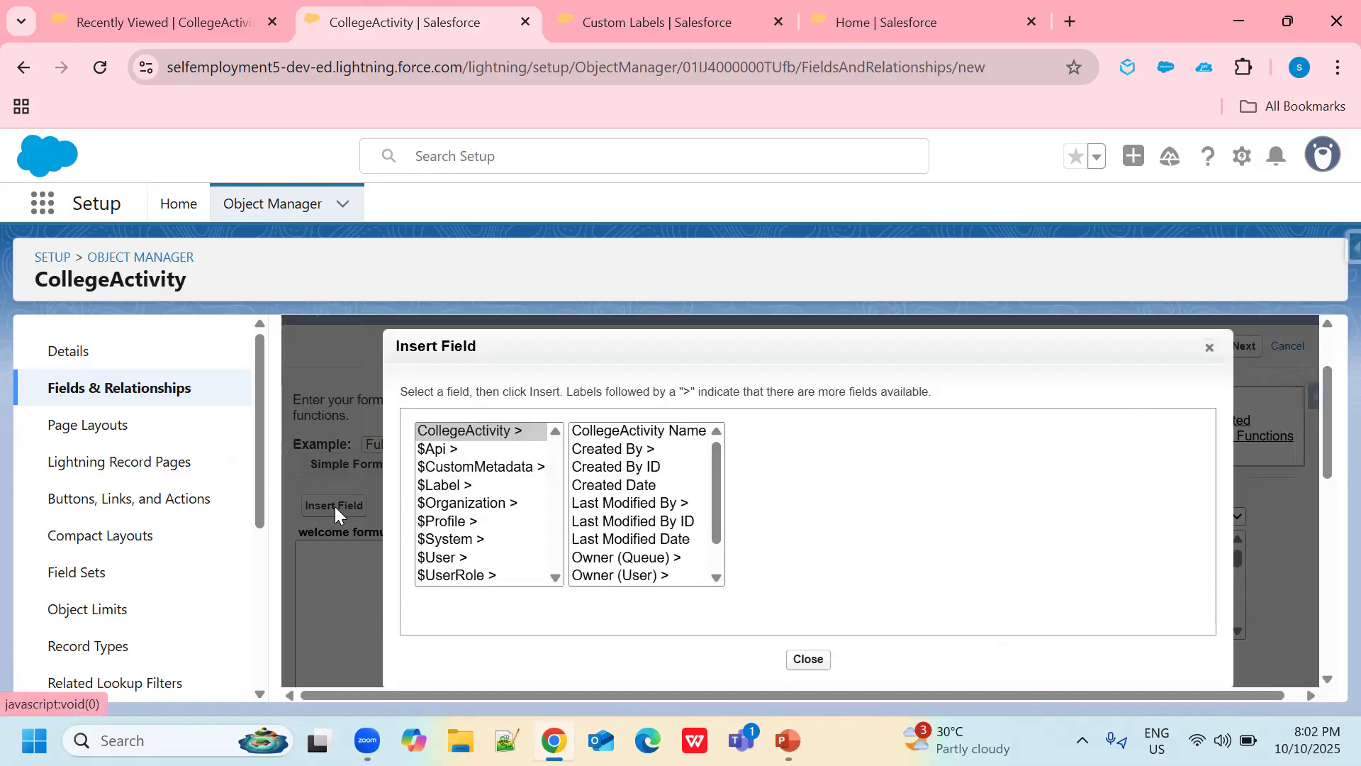
{"action": "left_click", "coordinate": [429, 487]}
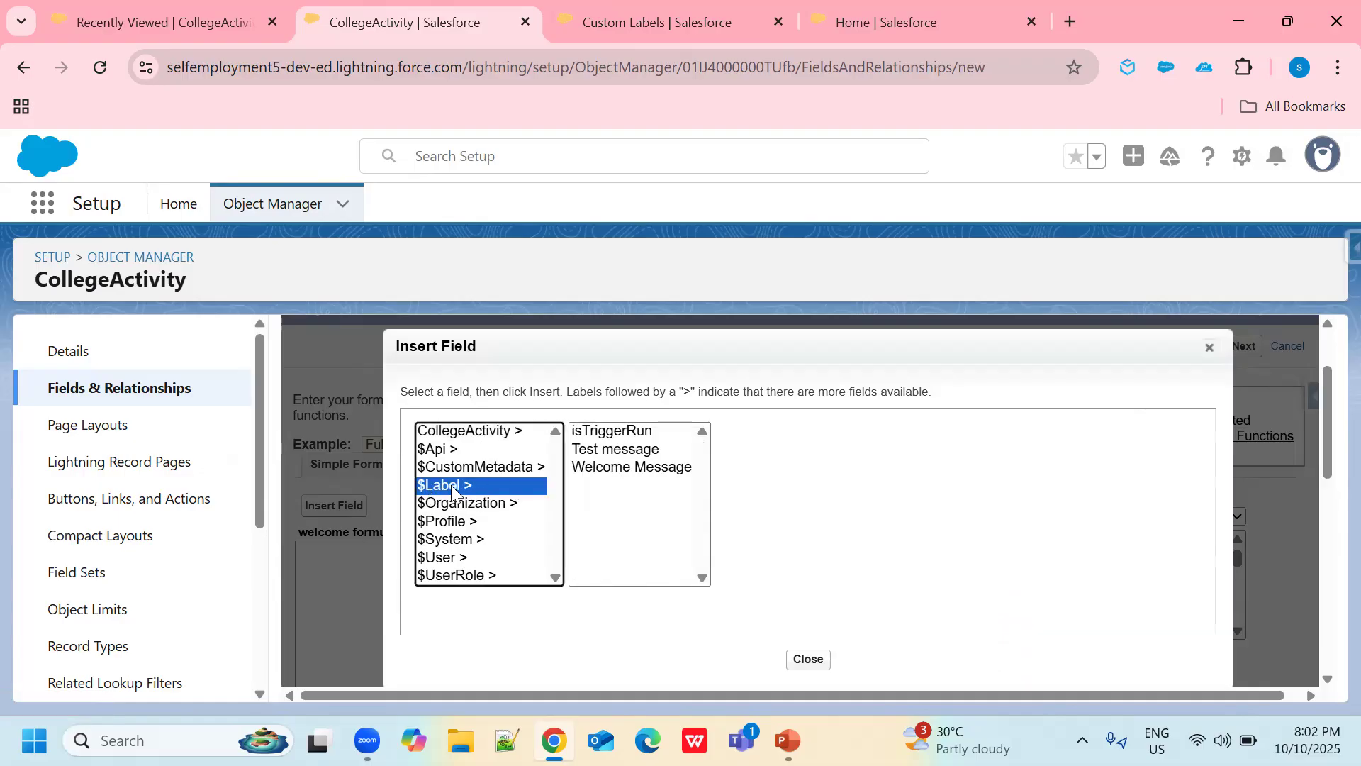
{"action": "left_click", "coordinate": [633, 468]}
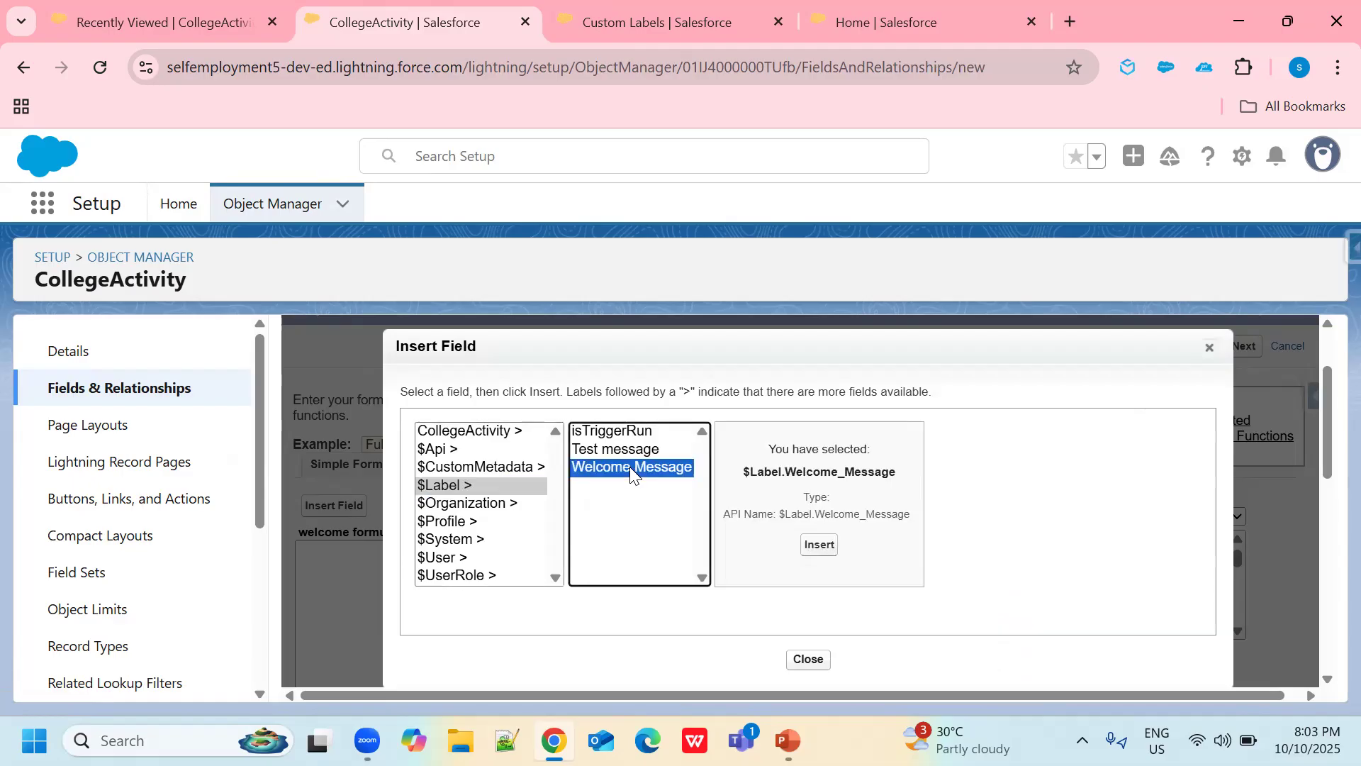
{"action": "left_click", "coordinate": [817, 545]}
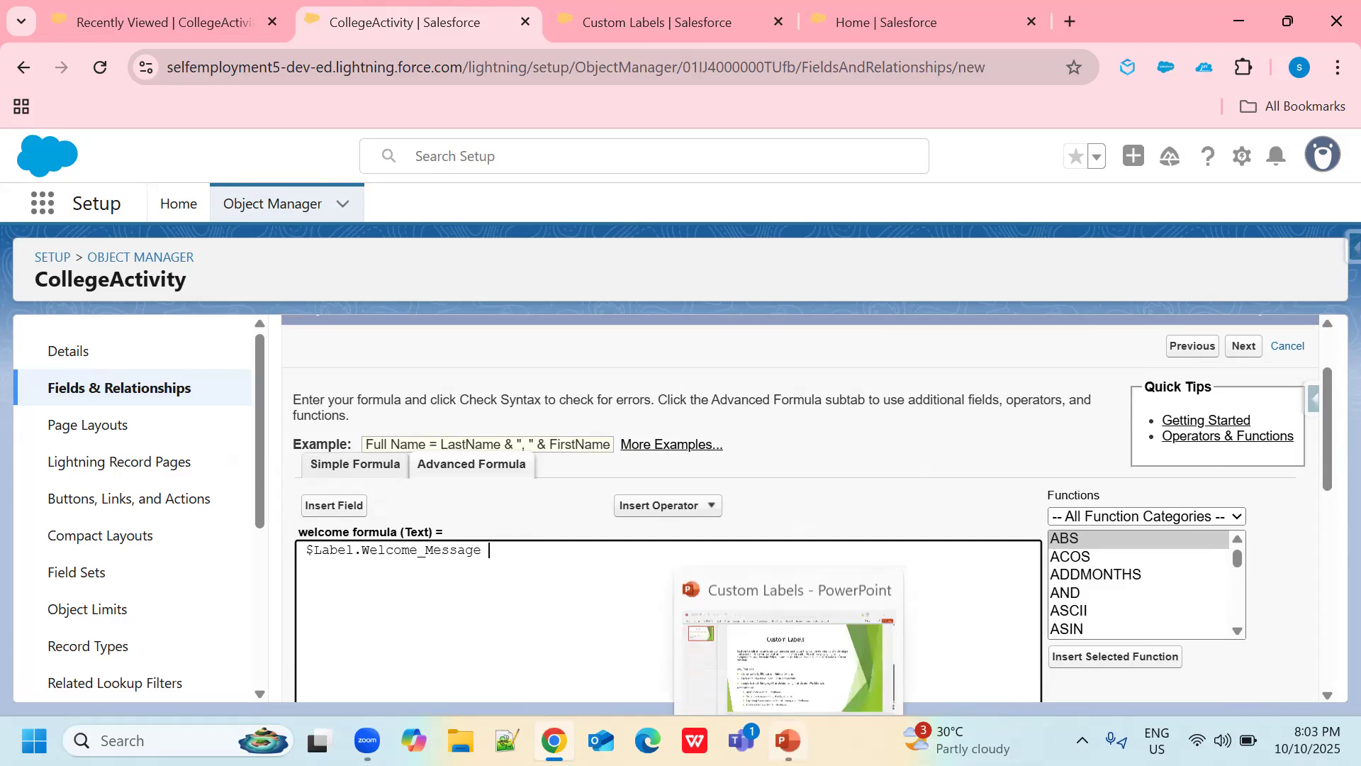
Consult the Custom Labels slide in PowerPoint, return to the formula in Chrome and check its syntax
{"action": "left_click", "coordinate": [787, 740]}
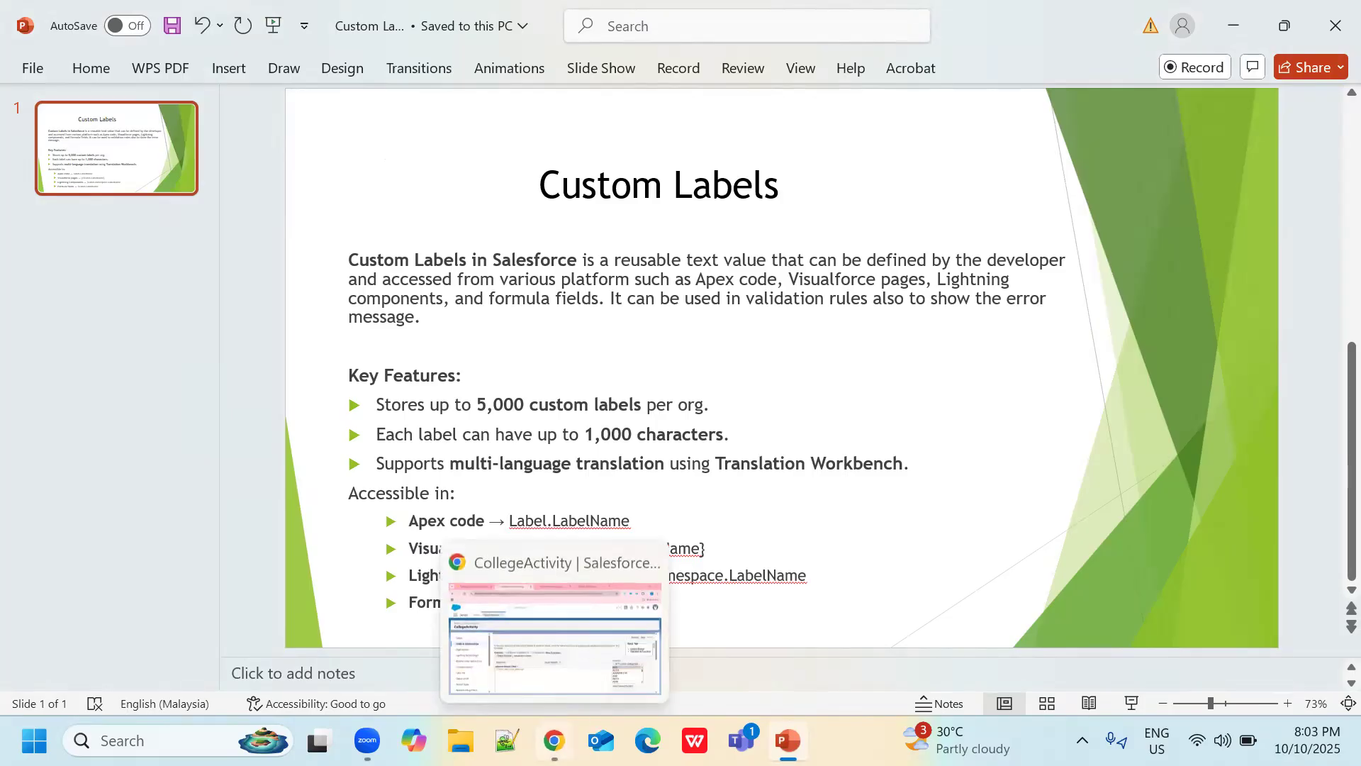
{"action": "left_click", "coordinate": [552, 624]}
{"action": "scroll", "coordinate": [815, 517], "scroll_direction": "down", "scroll_amount": 7}
{"action": "left_click", "coordinate": [339, 428]}
{"action": "scroll", "coordinate": [691, 498], "scroll_direction": "down", "scroll_amount": 4}
{"action": "scroll", "coordinate": [691, 498], "scroll_direction": "down", "scroll_amount": 4}
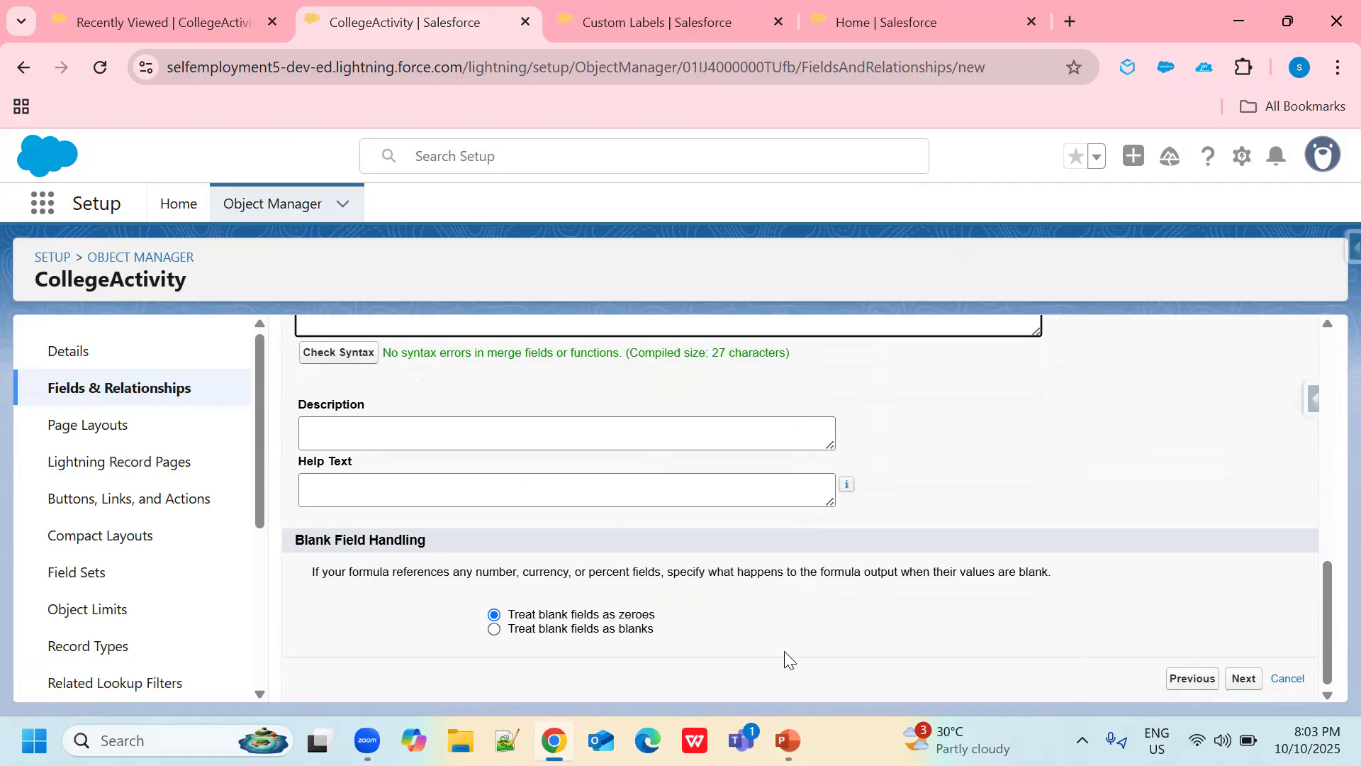
Review the formula definition and proceed to the new field's field-level security settings
{"action": "scroll", "coordinate": [1028, 544], "scroll_direction": "up", "scroll_amount": 4}
{"action": "scroll", "coordinate": [1027, 544], "scroll_direction": "down", "scroll_amount": 4}
{"action": "scroll", "coordinate": [1088, 565], "scroll_direction": "up", "scroll_amount": 3}
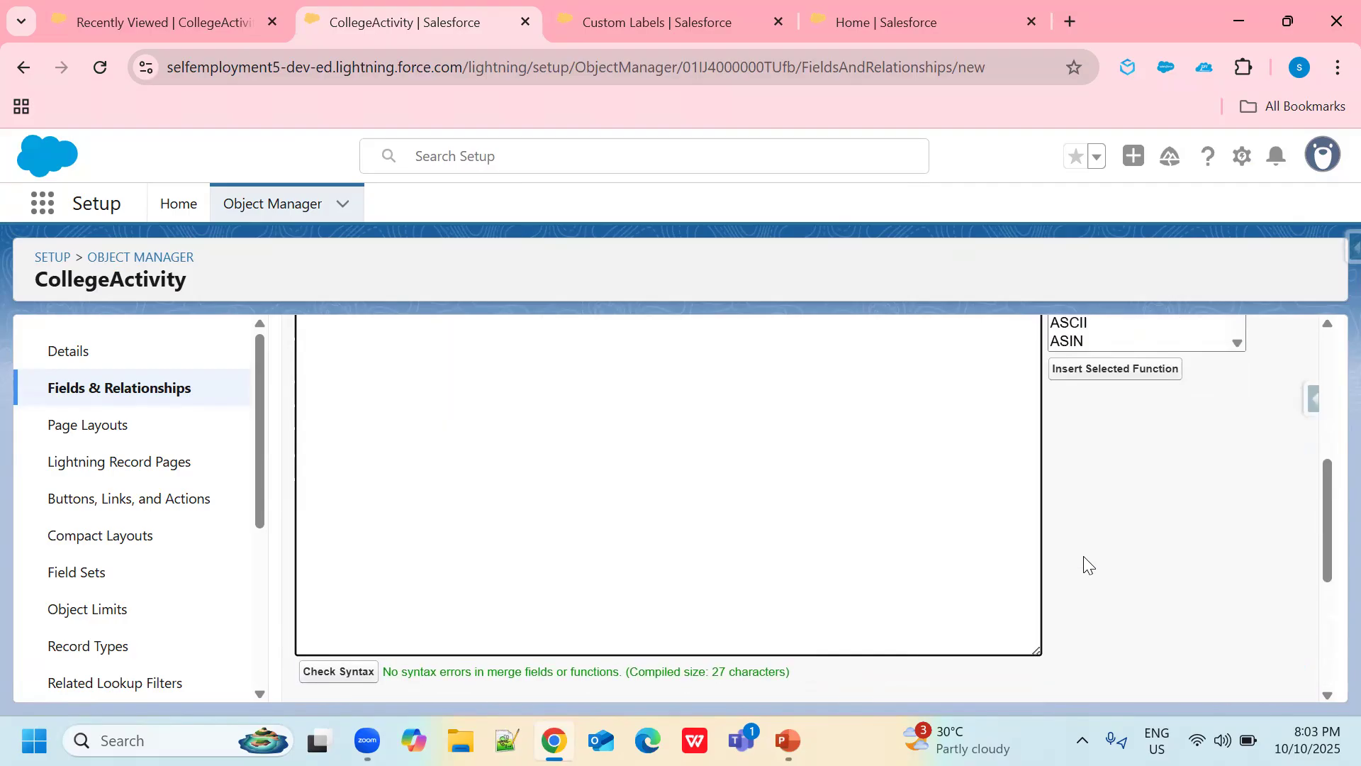
{"action": "scroll", "coordinate": [1088, 565], "scroll_direction": "up", "scroll_amount": 1}
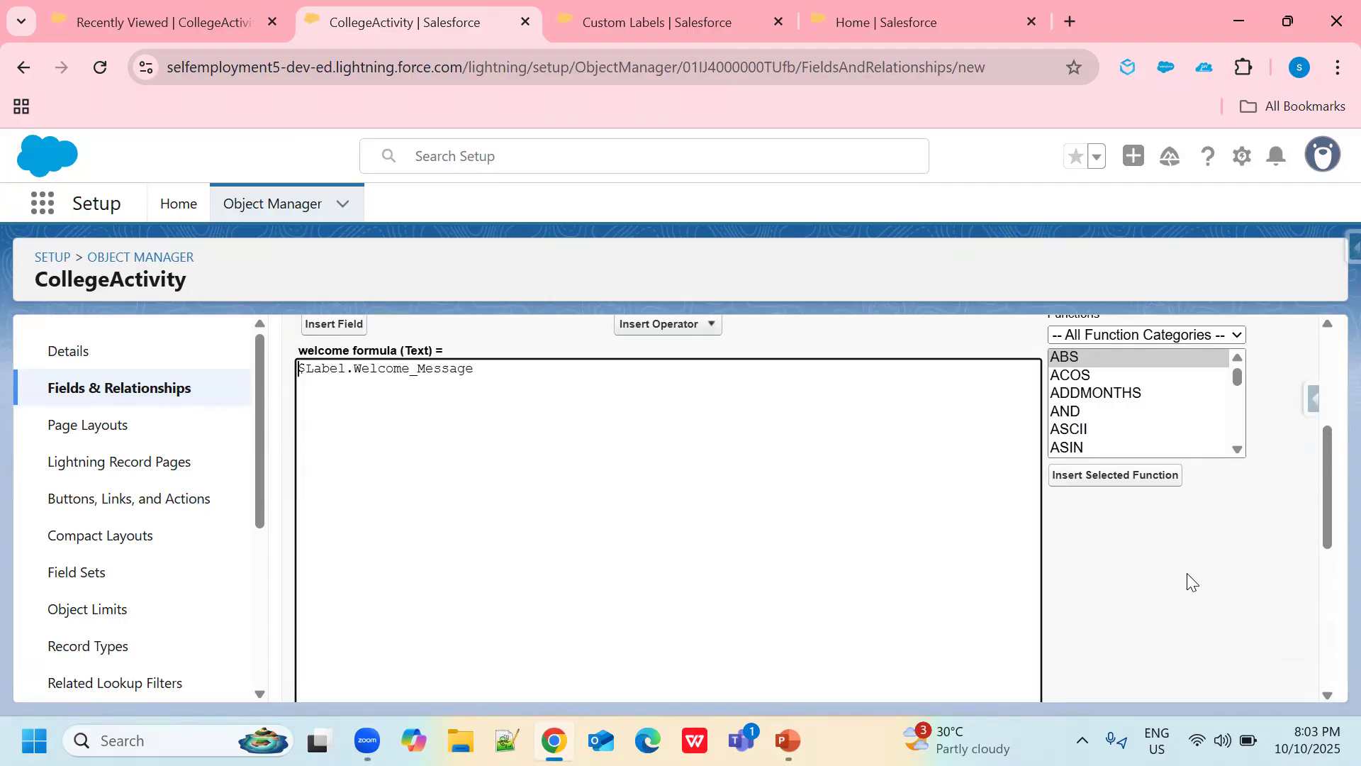
{"action": "scroll", "coordinate": [1190, 581], "scroll_direction": "down", "scroll_amount": 4}
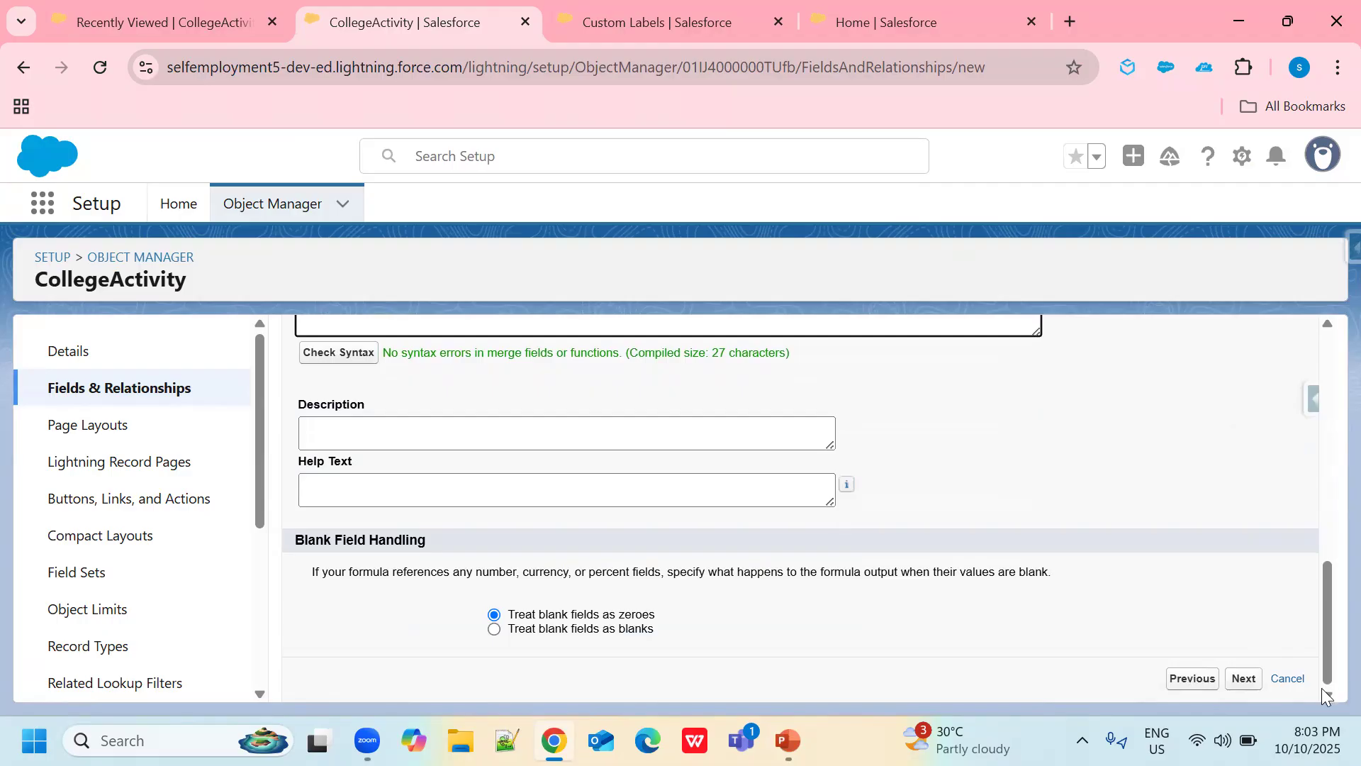
{"action": "left_click", "coordinate": [1244, 679]}
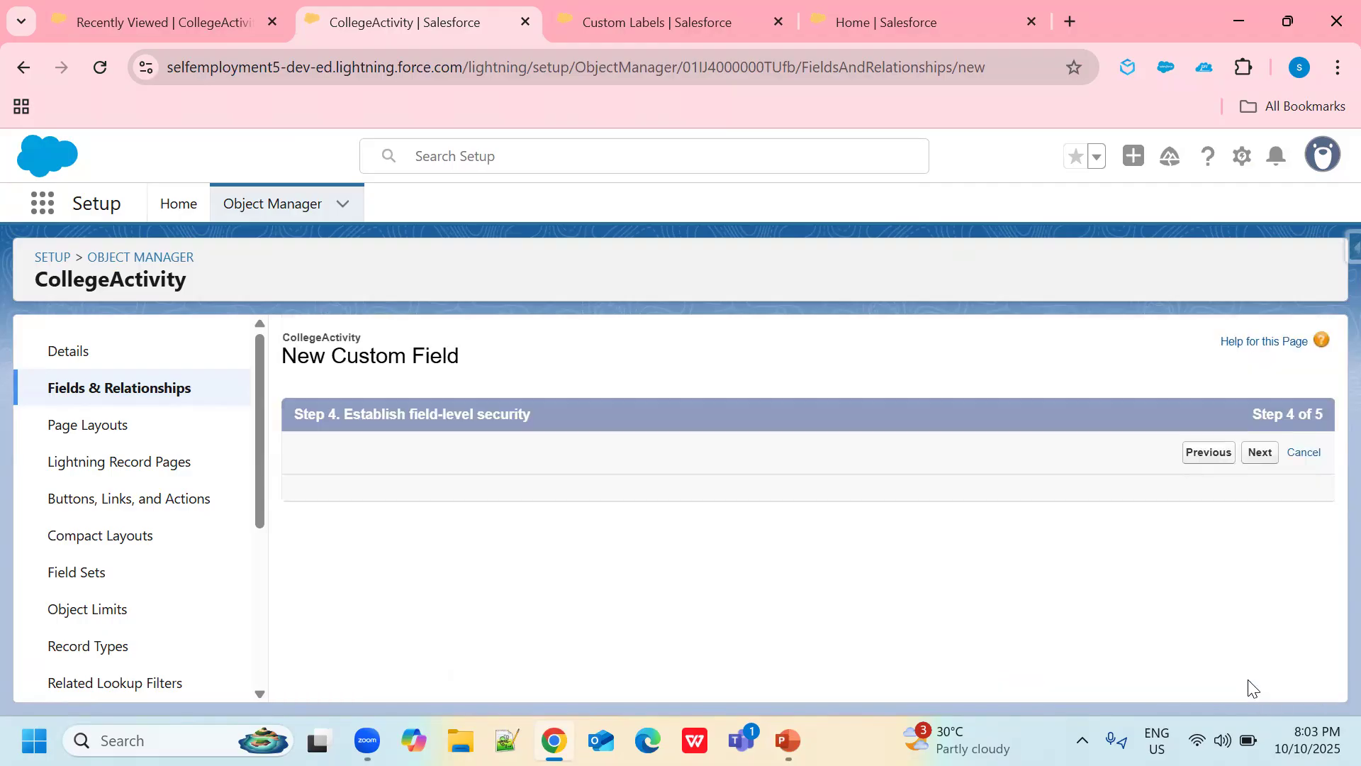
Make the field visible to only the System Administrator and Standard User profiles, and save it with the CollegeActivity Layout included
{"action": "scroll", "coordinate": [1141, 588], "scroll_direction": "down", "scroll_amount": 1}
{"action": "left_click", "coordinate": [1015, 527]}
{"action": "left_click", "coordinate": [1015, 527]}
{"action": "scroll", "coordinate": [1047, 545], "scroll_direction": "down", "scroll_amount": 1}
{"action": "scroll", "coordinate": [1048, 550], "scroll_direction": "down", "scroll_amount": 10}
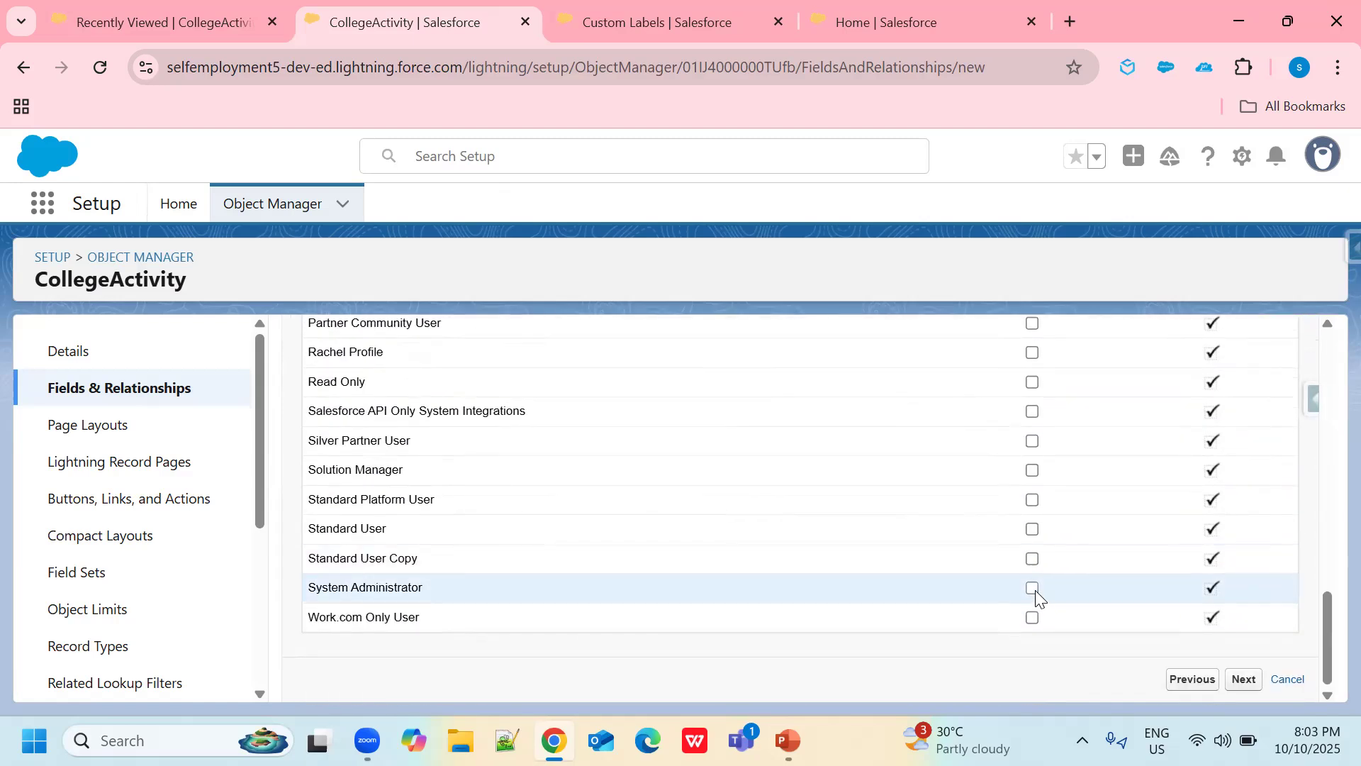
{"action": "left_click", "coordinate": [1033, 588]}
{"action": "left_click", "coordinate": [1032, 529]}
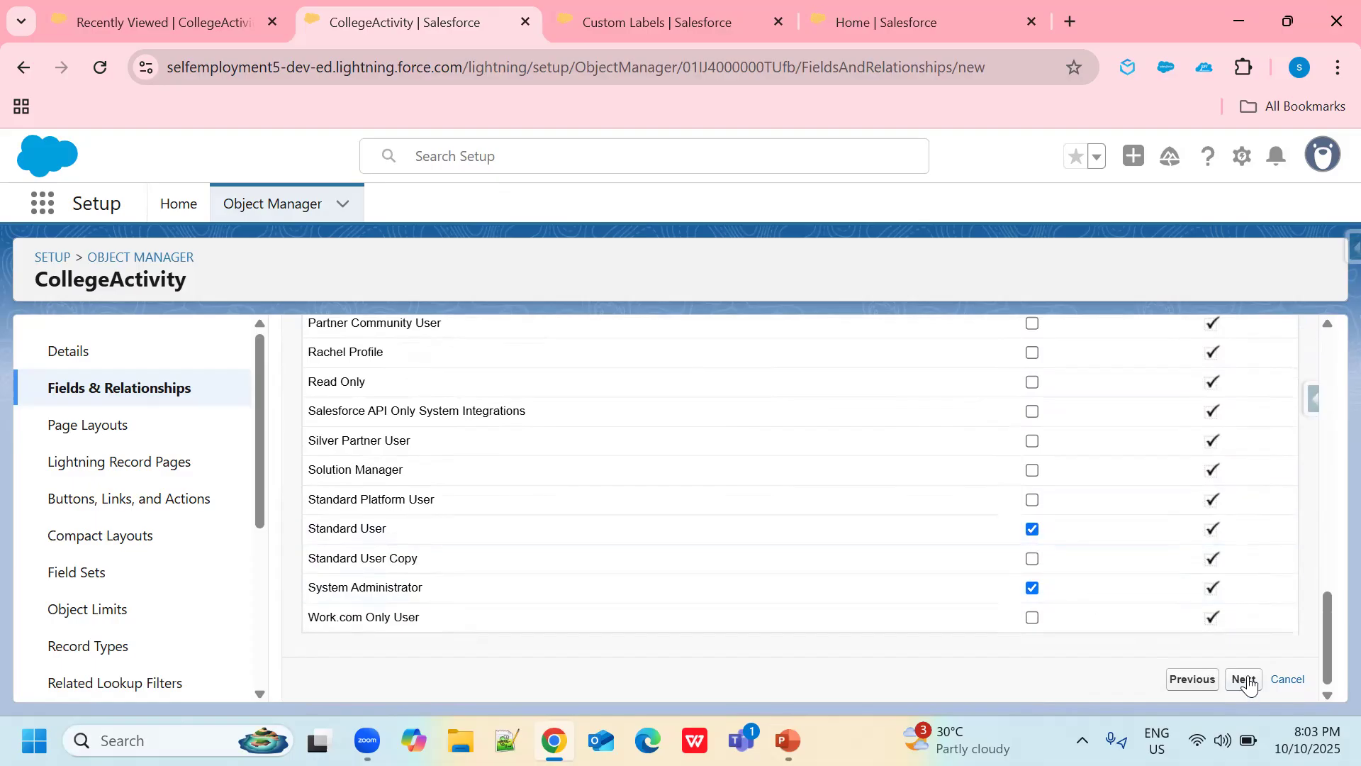
{"action": "left_click", "coordinate": [1245, 678]}
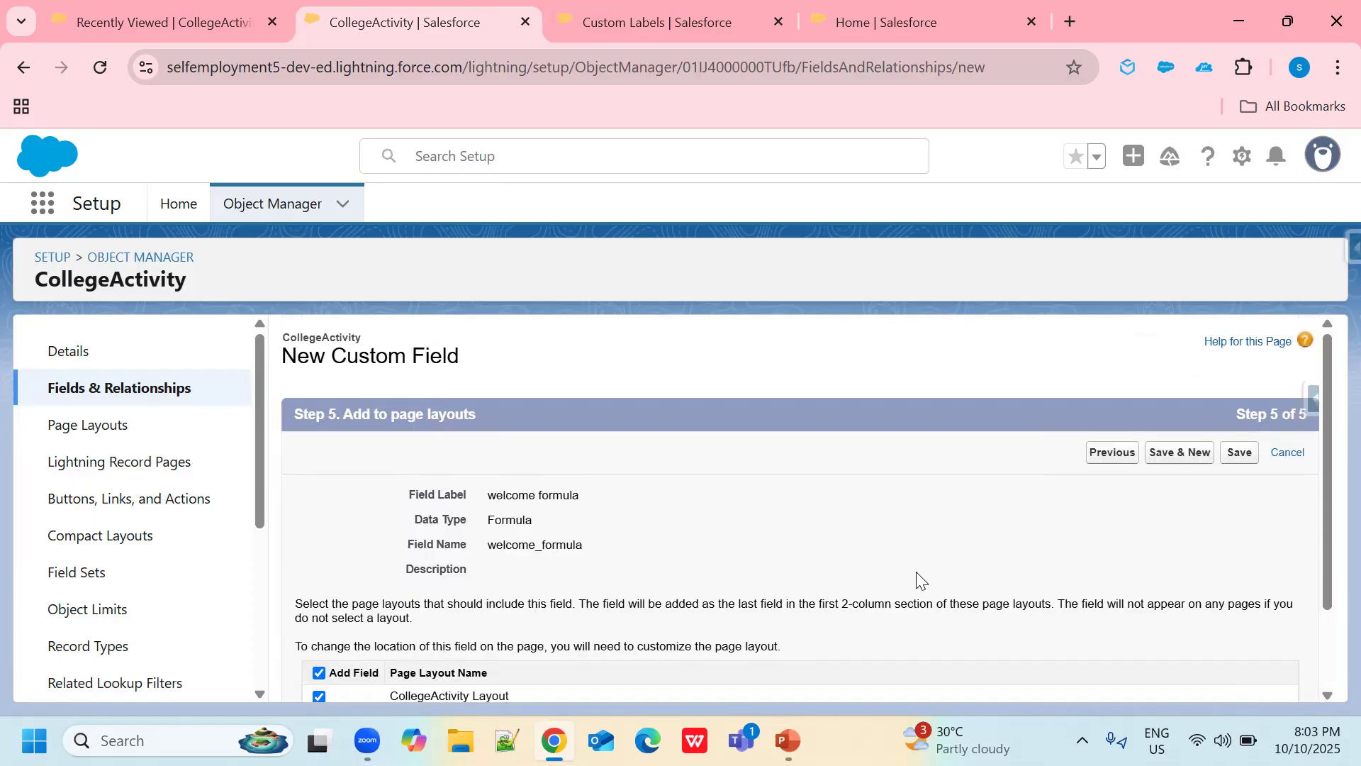
{"action": "scroll", "coordinate": [1178, 382], "scroll_direction": "down", "scroll_amount": 2}
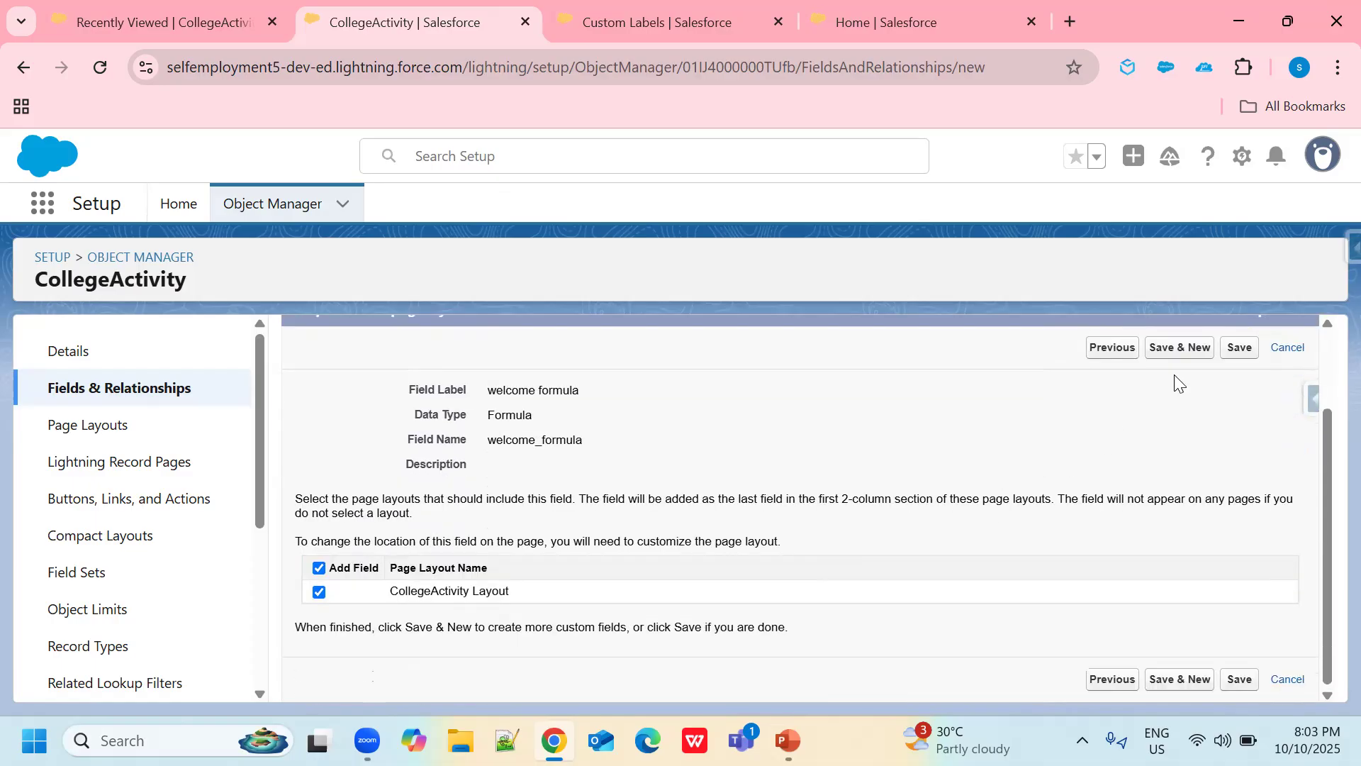
{"action": "left_click", "coordinate": [1241, 348]}
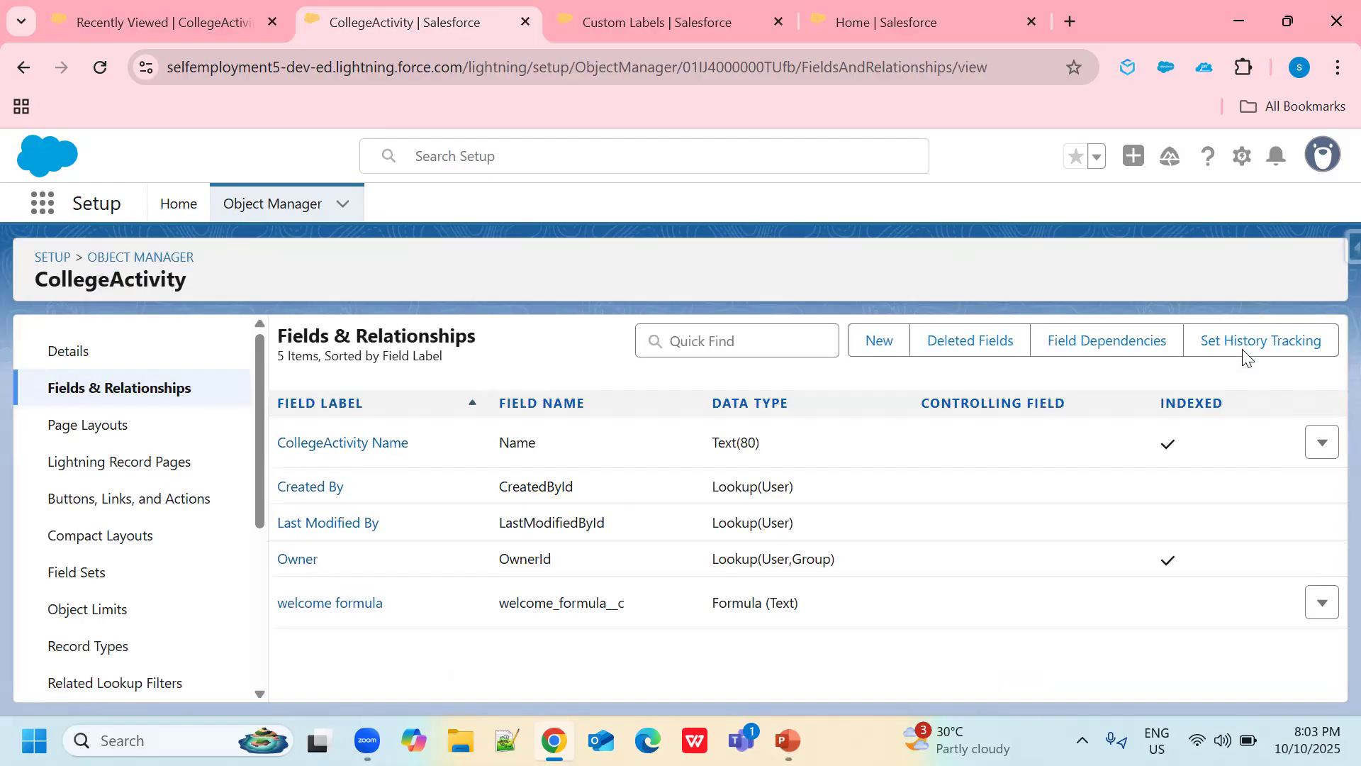
Return to the CollegeActivities list in the My college app and refresh it
{"action": "left_click", "coordinate": [167, 23]}
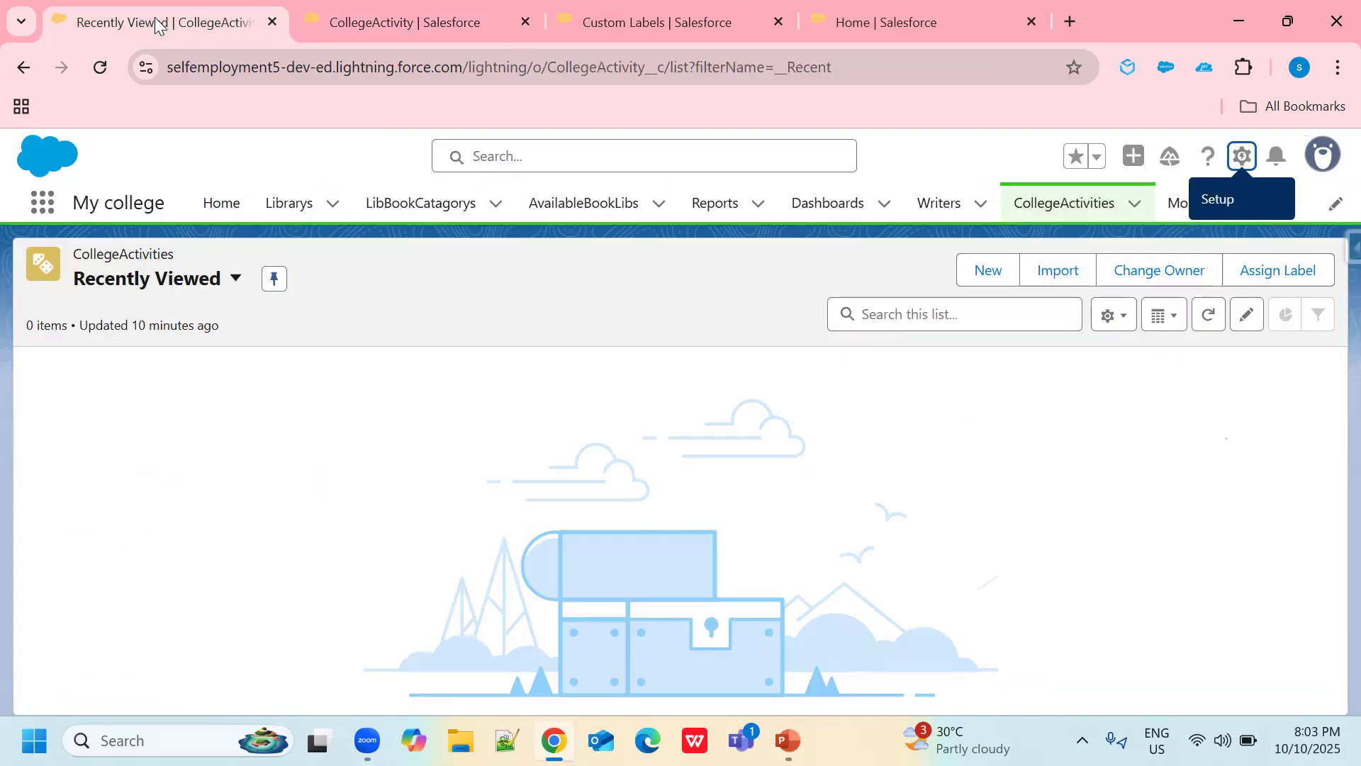
{"action": "left_click", "coordinate": [1322, 156]}
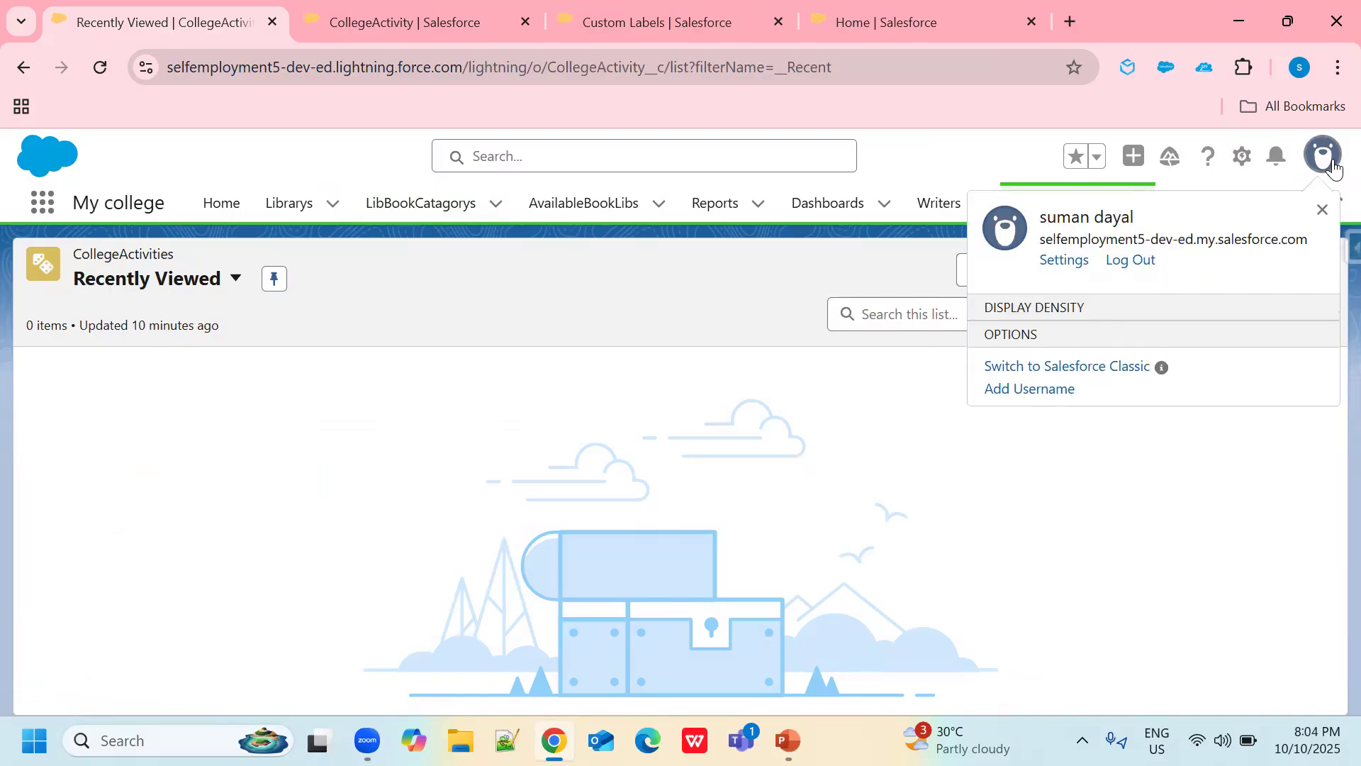
{"action": "left_click", "coordinate": [1040, 343]}
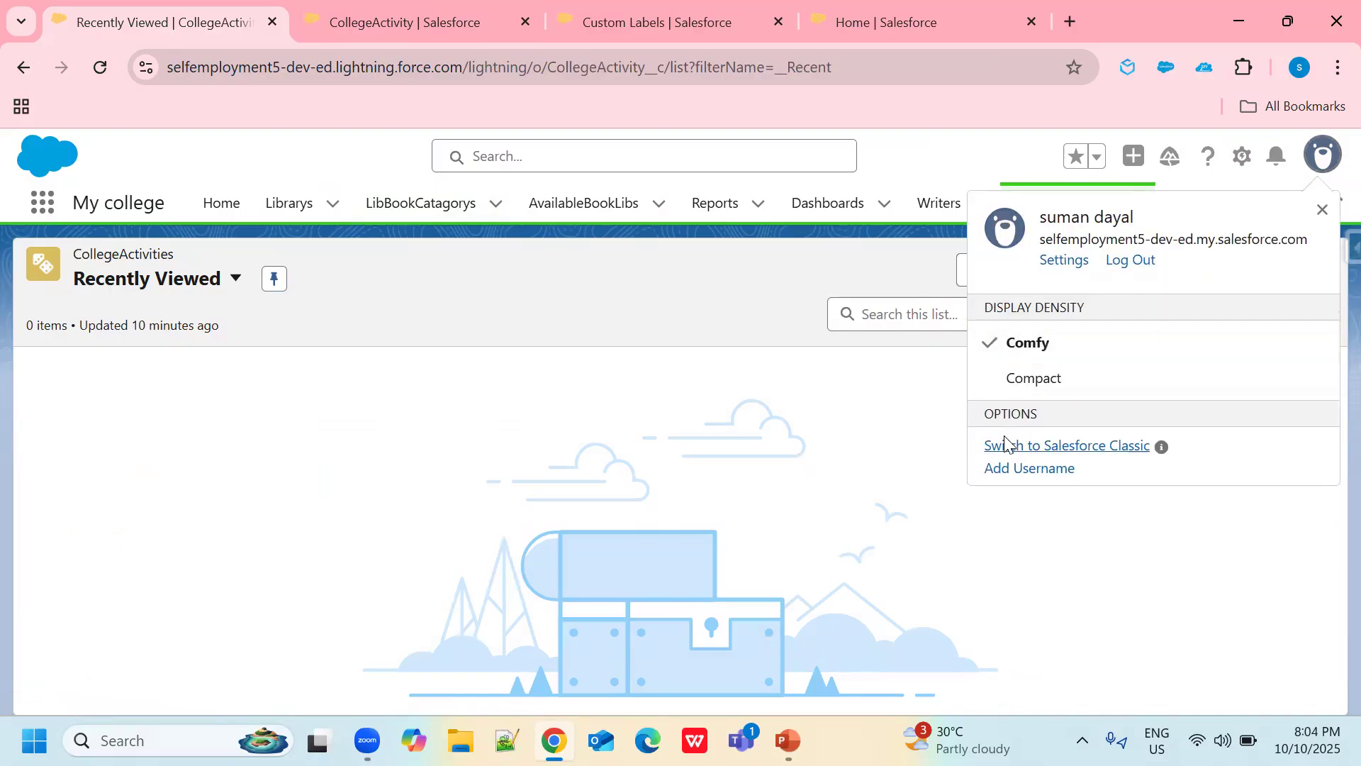
{"action": "left_click", "coordinate": [946, 464]}
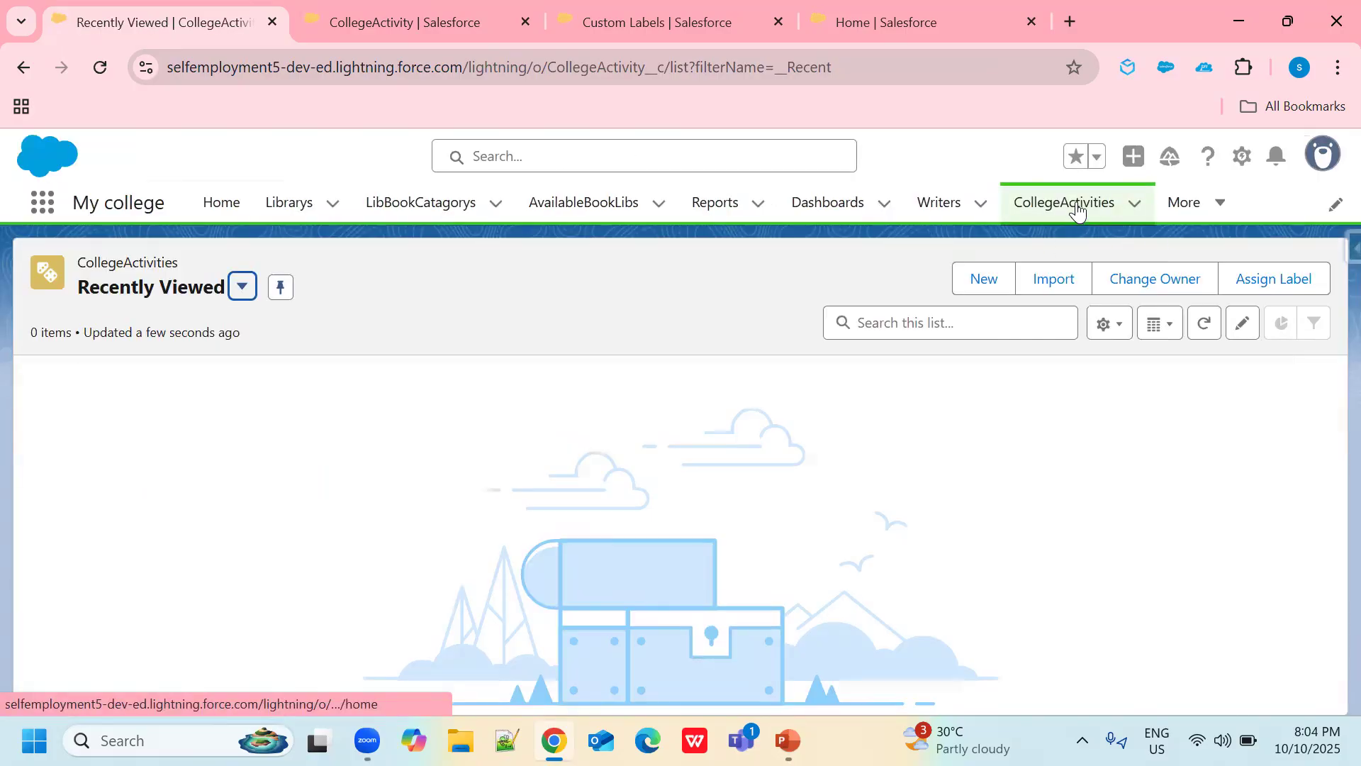
Create and save a CollegeActivity record named Bootball, and examine its welcome formula value
{"action": "left_click", "coordinate": [991, 282]}
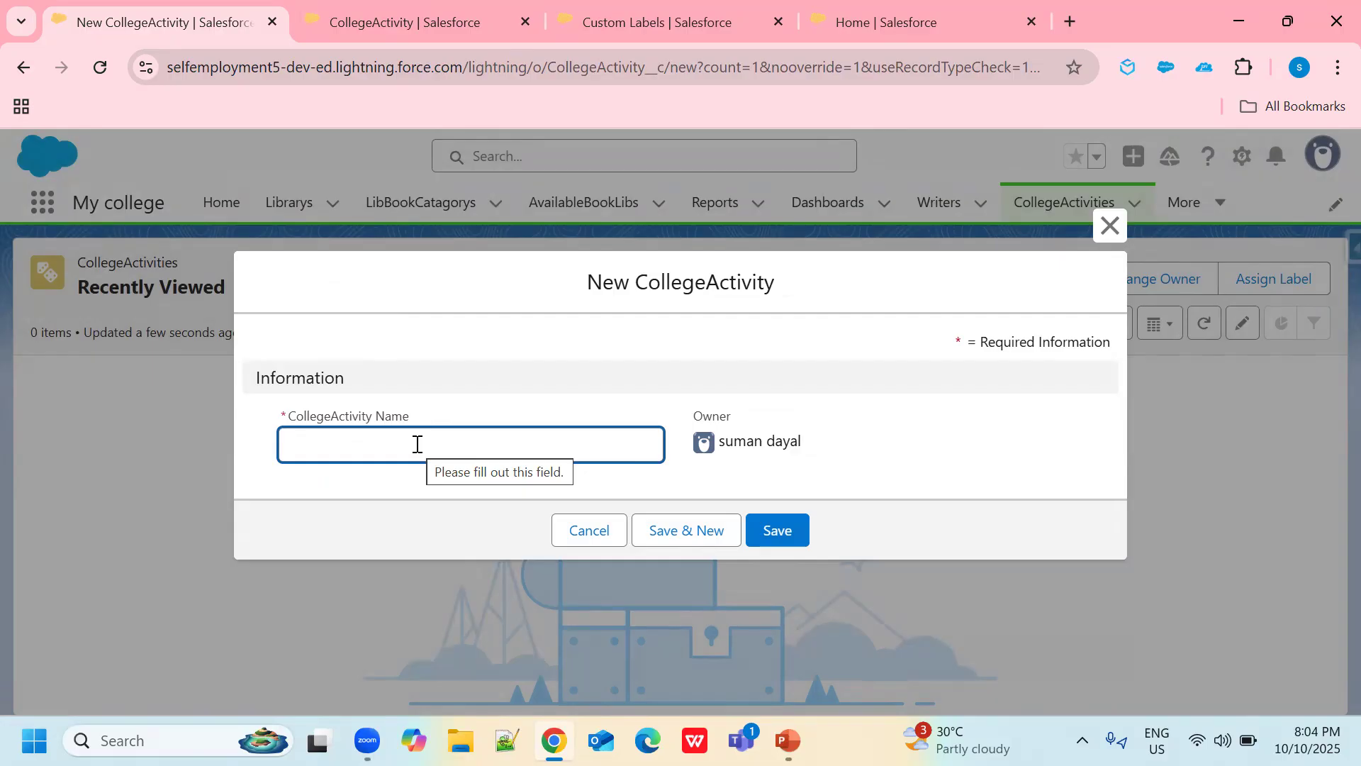
{"action": "type", "text": "Bootball"}
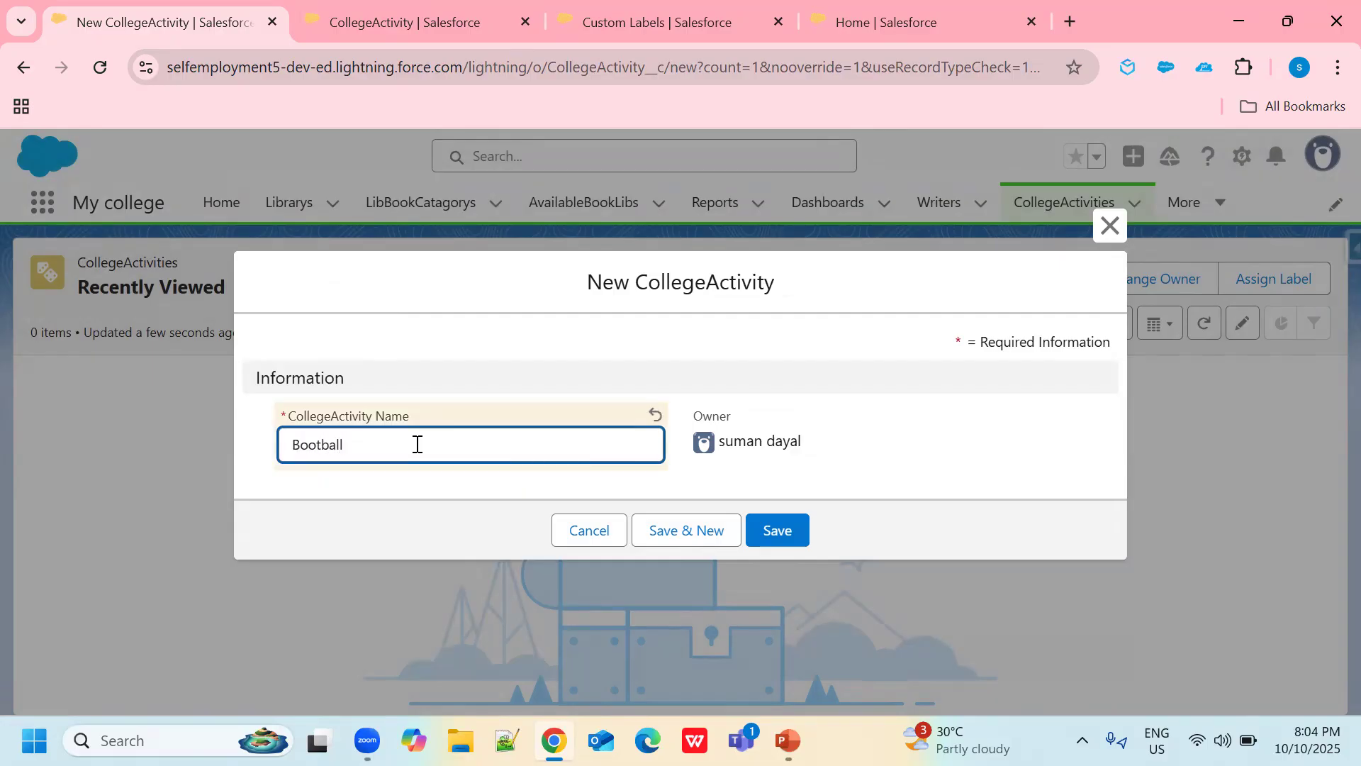
{"action": "left_click", "coordinate": [781, 533]}
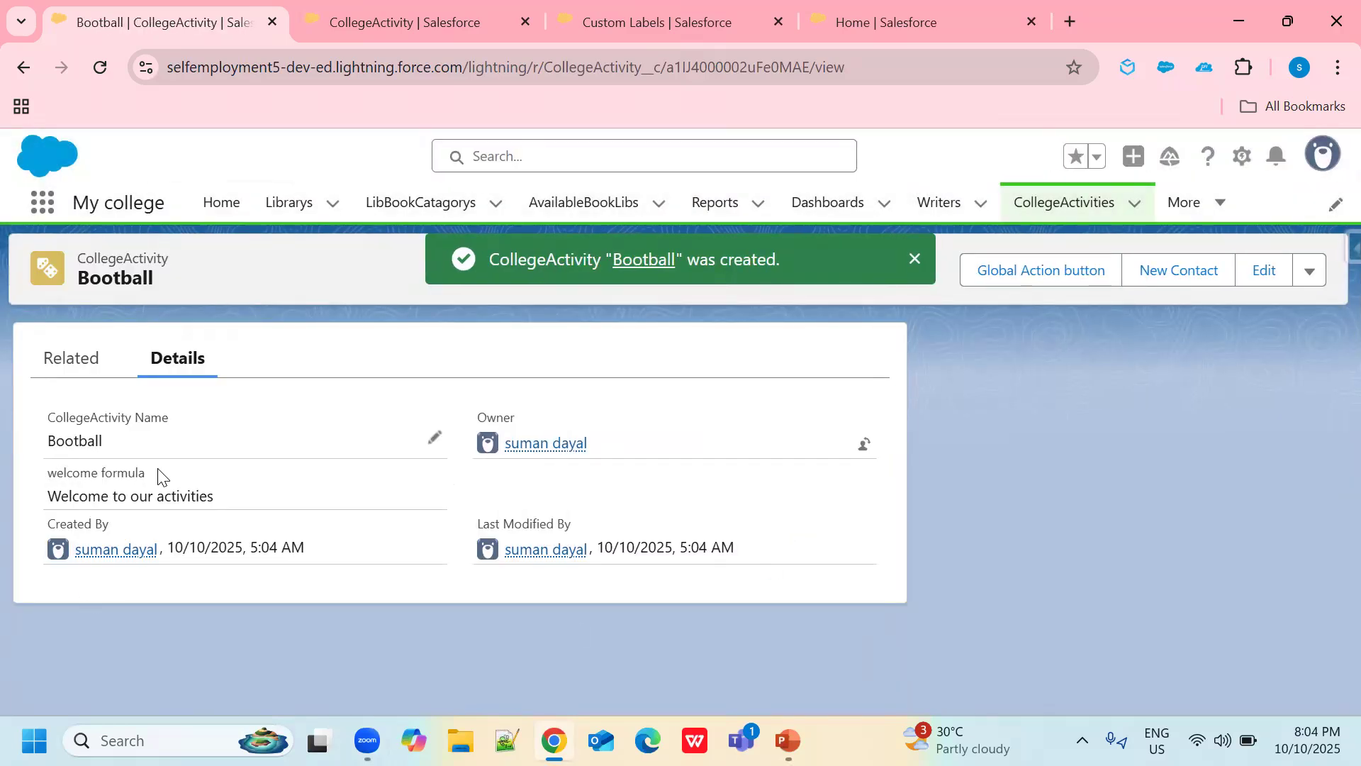
{"action": "left_click_drag", "start_coordinate": [159, 477], "coordinate": [230, 500]}
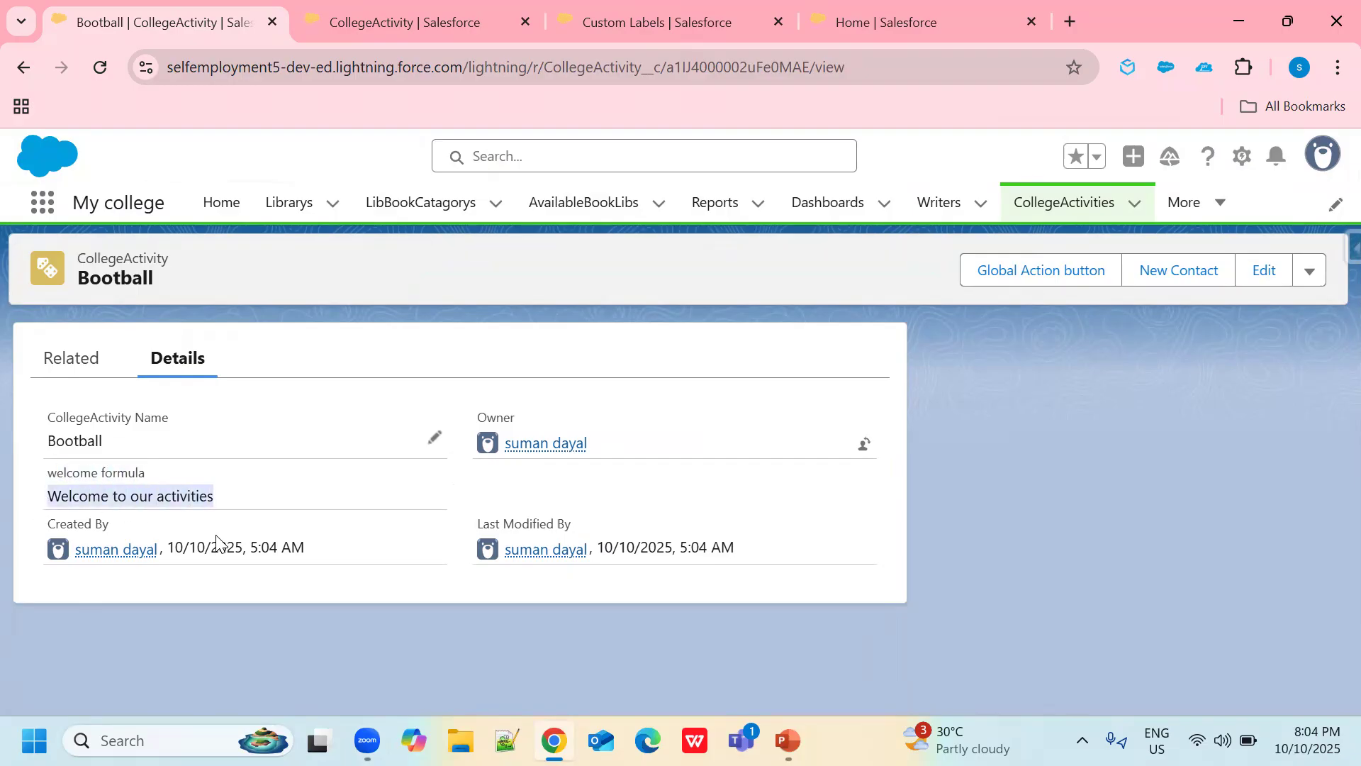